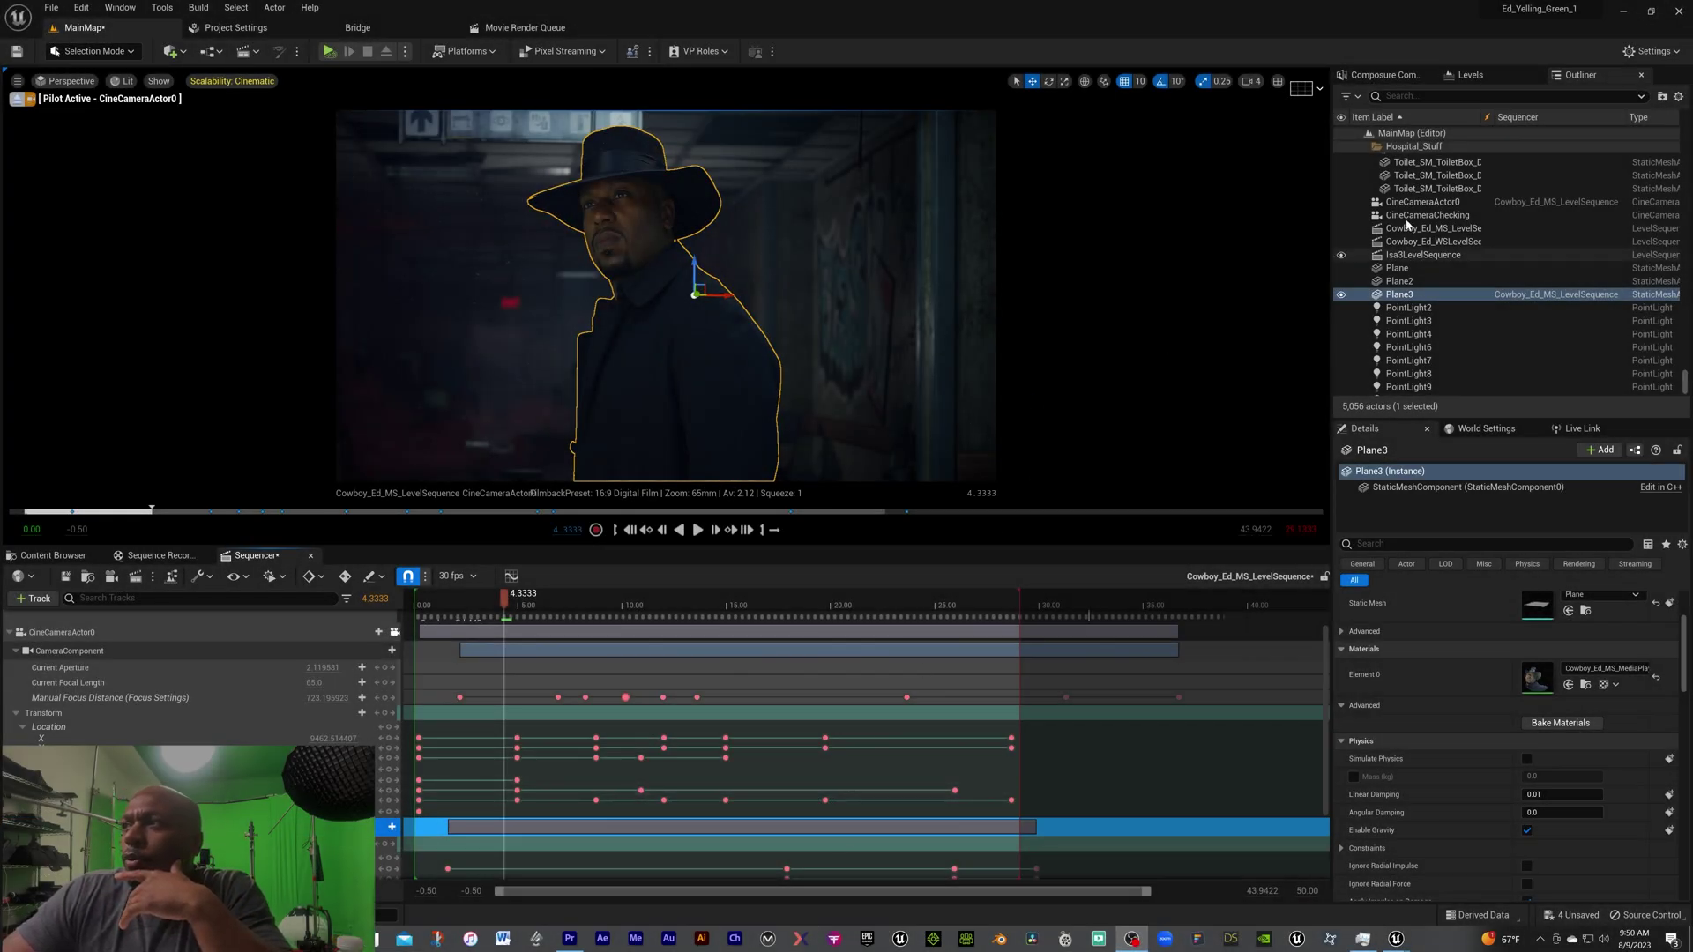
Inspect CineCameraActor0's lens and focus settings, then reselect Plane3 to view its Transform and material.
click(1417, 202)
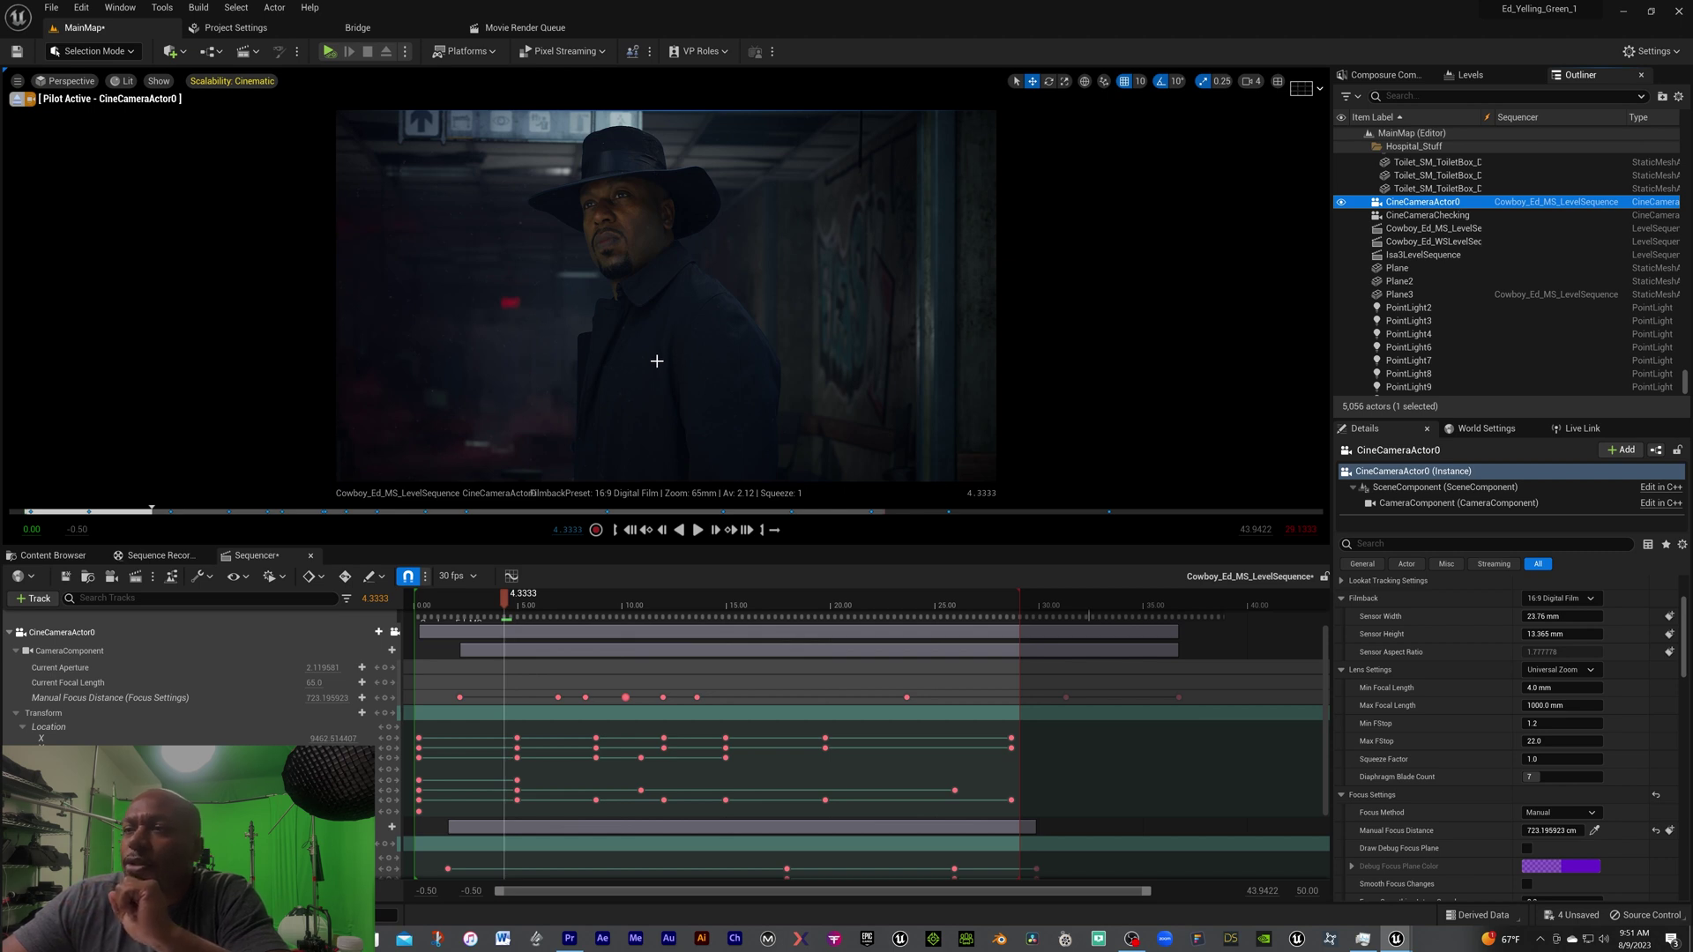
click(657, 359)
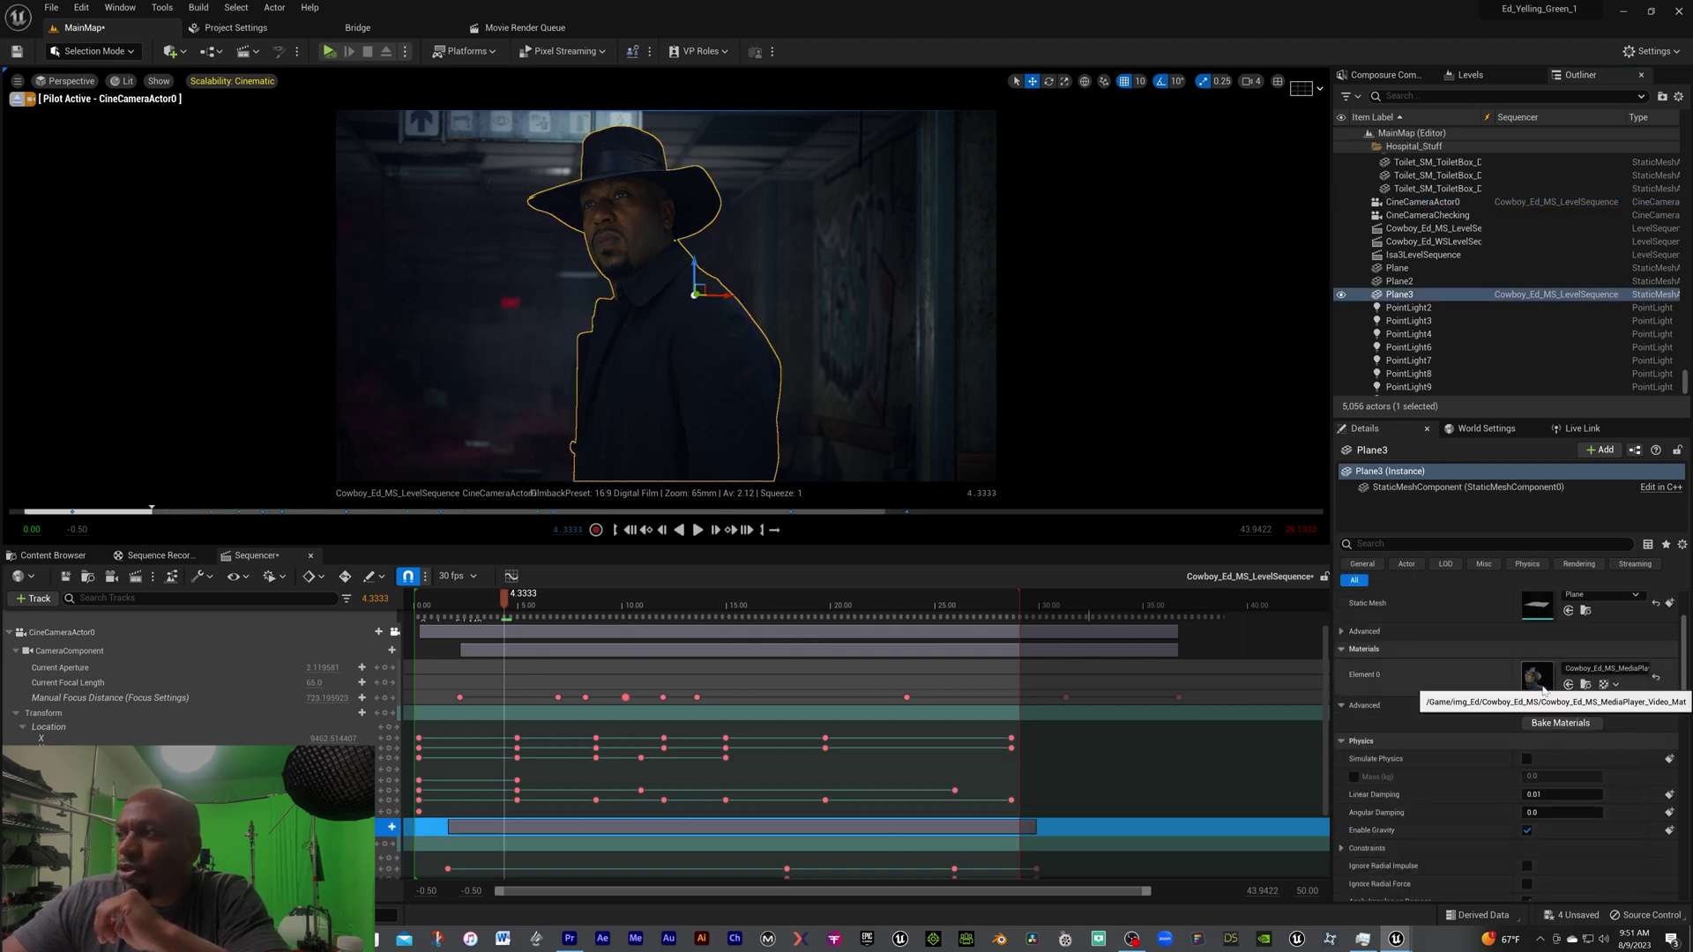
scroll(1441, 676, up, 2)
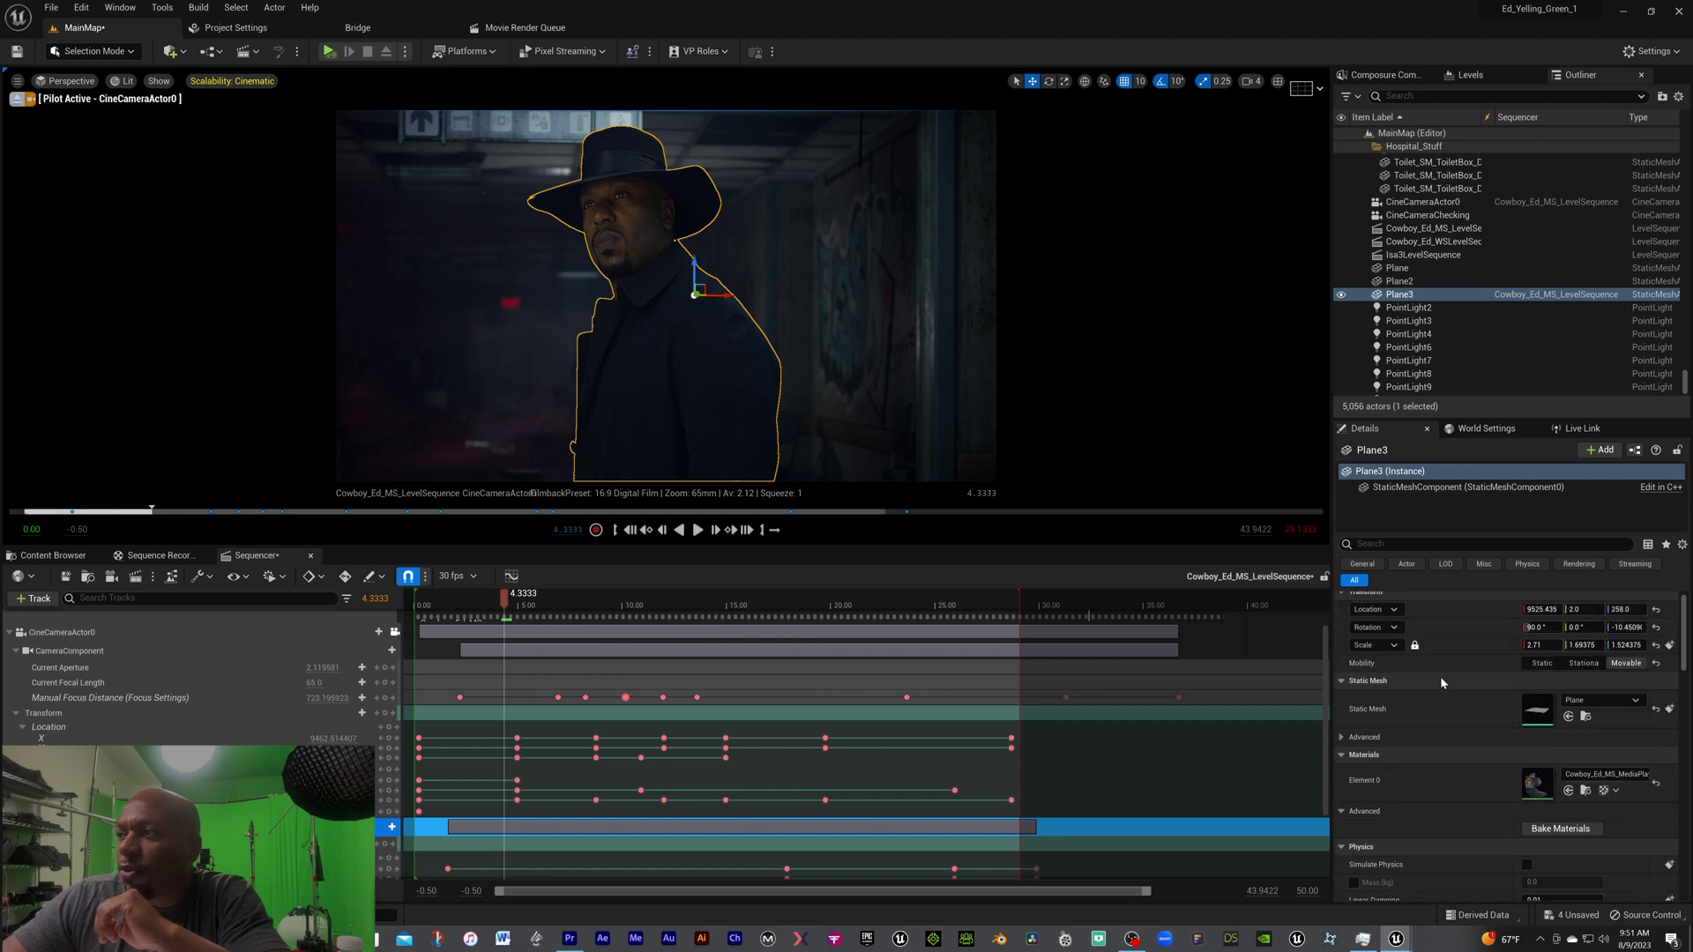
Open the Element 0 video material in a widened Material Editor and delete the old Multiply, contrast and constant nodes.
double_click(1538, 791)
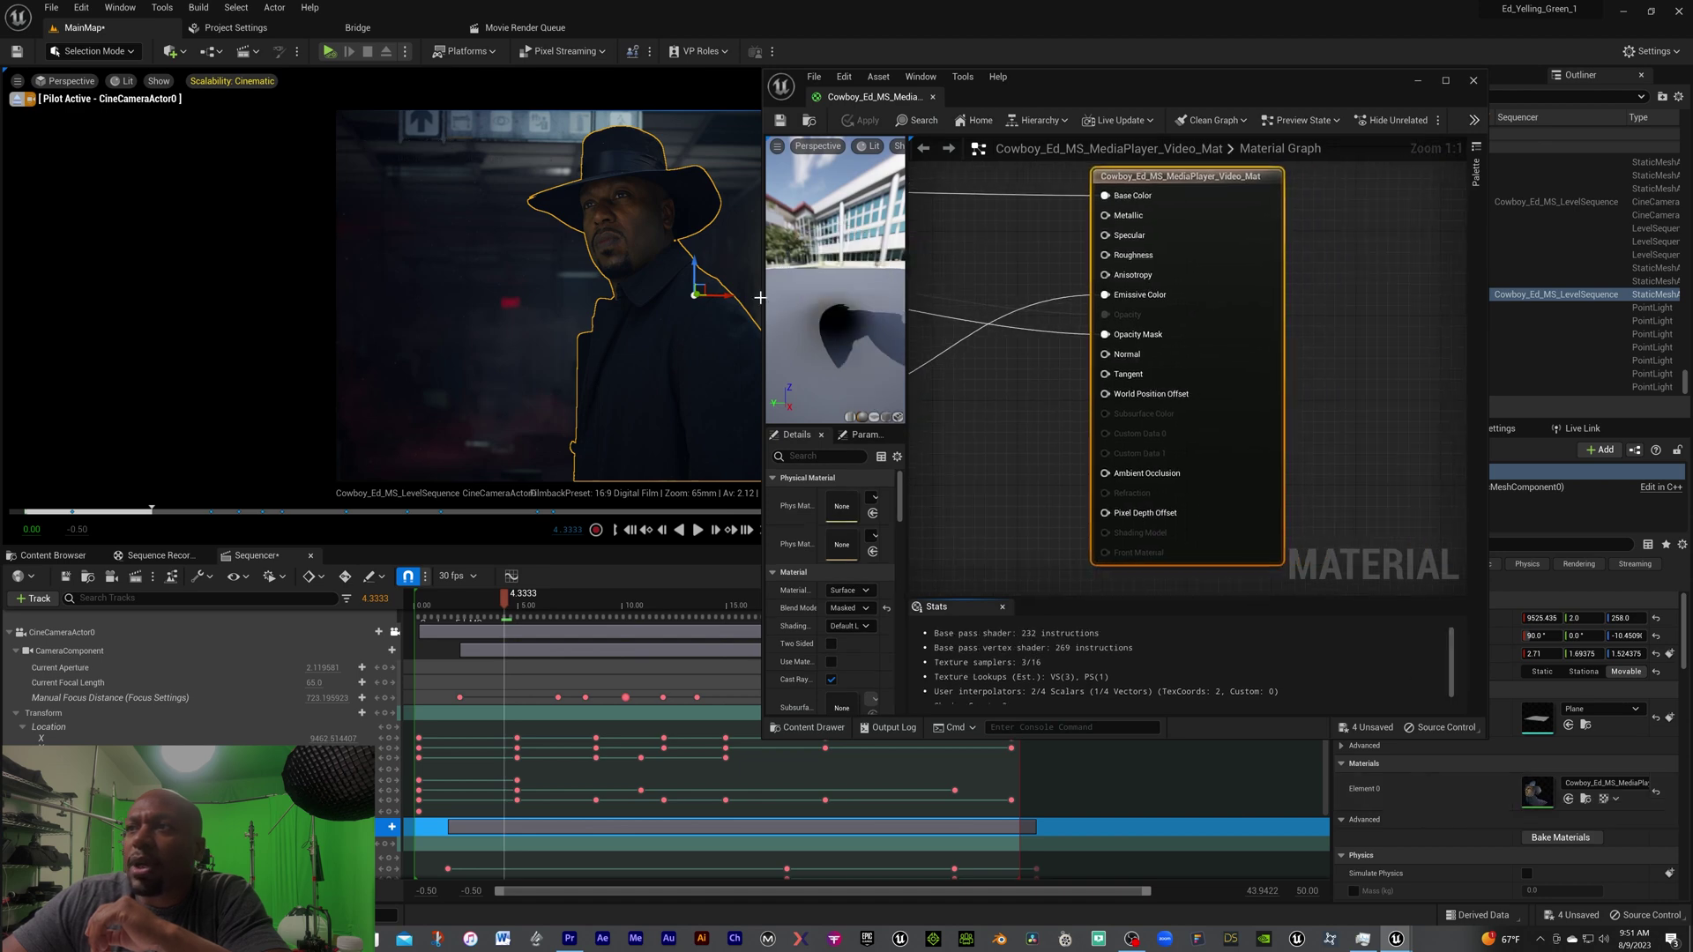
drag(762, 295, 251, 291)
right_drag(571, 302, 1159, 383)
scroll(1158, 383, down, 1)
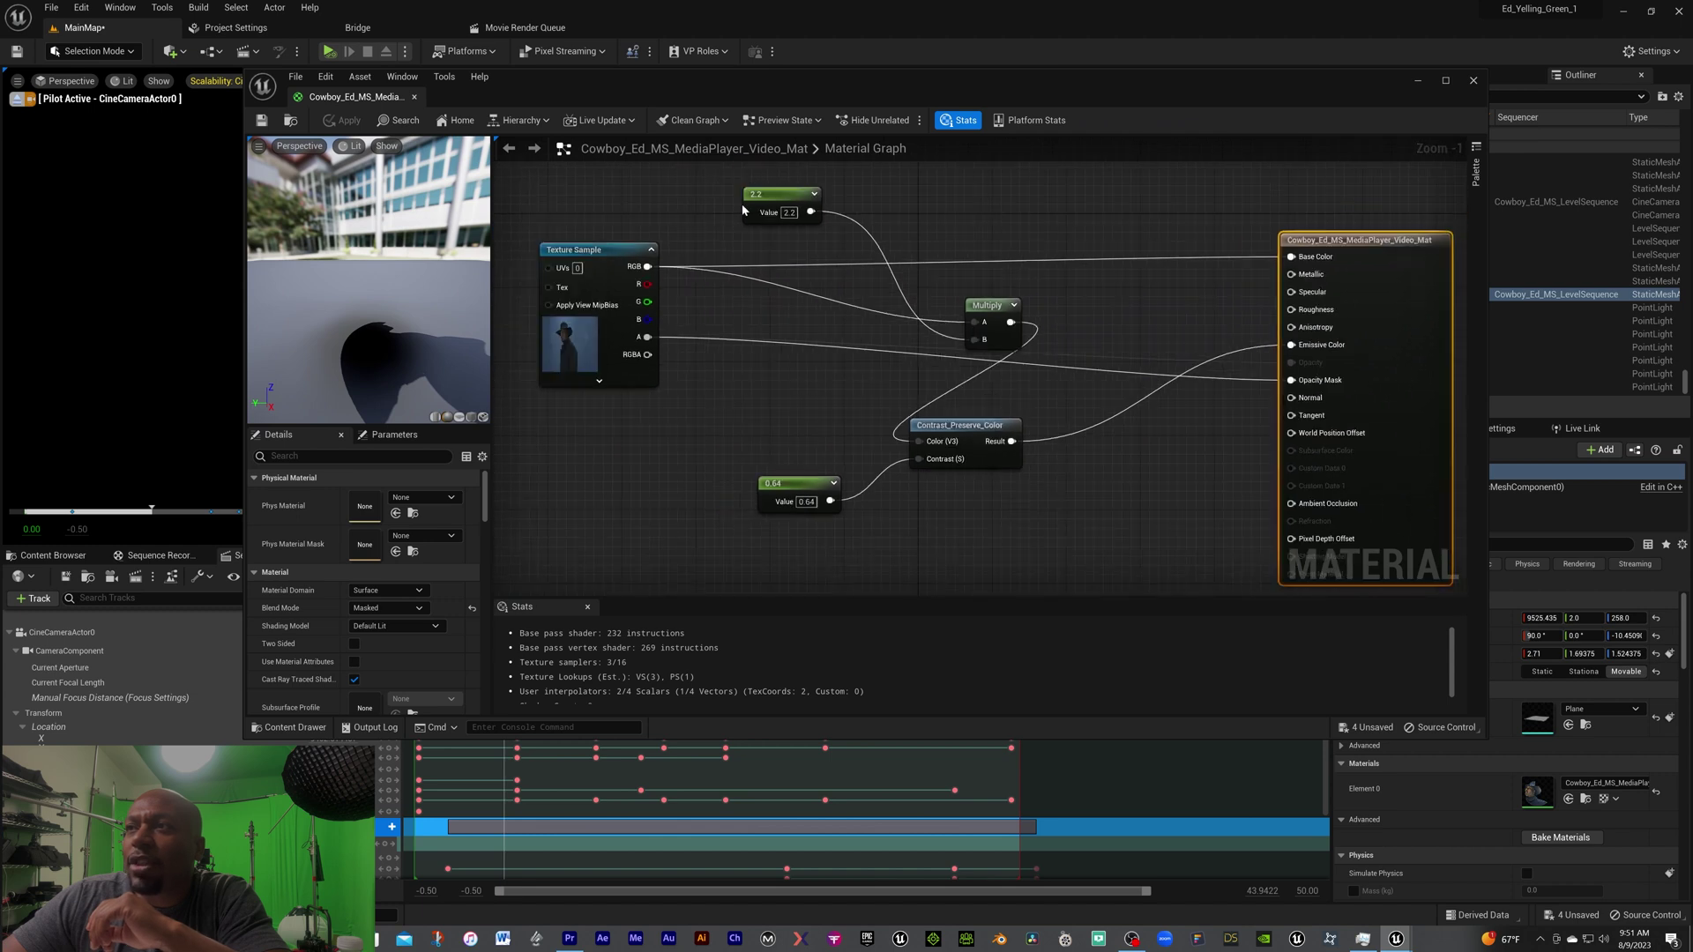
drag(771, 229, 1020, 543)
key(Delete)
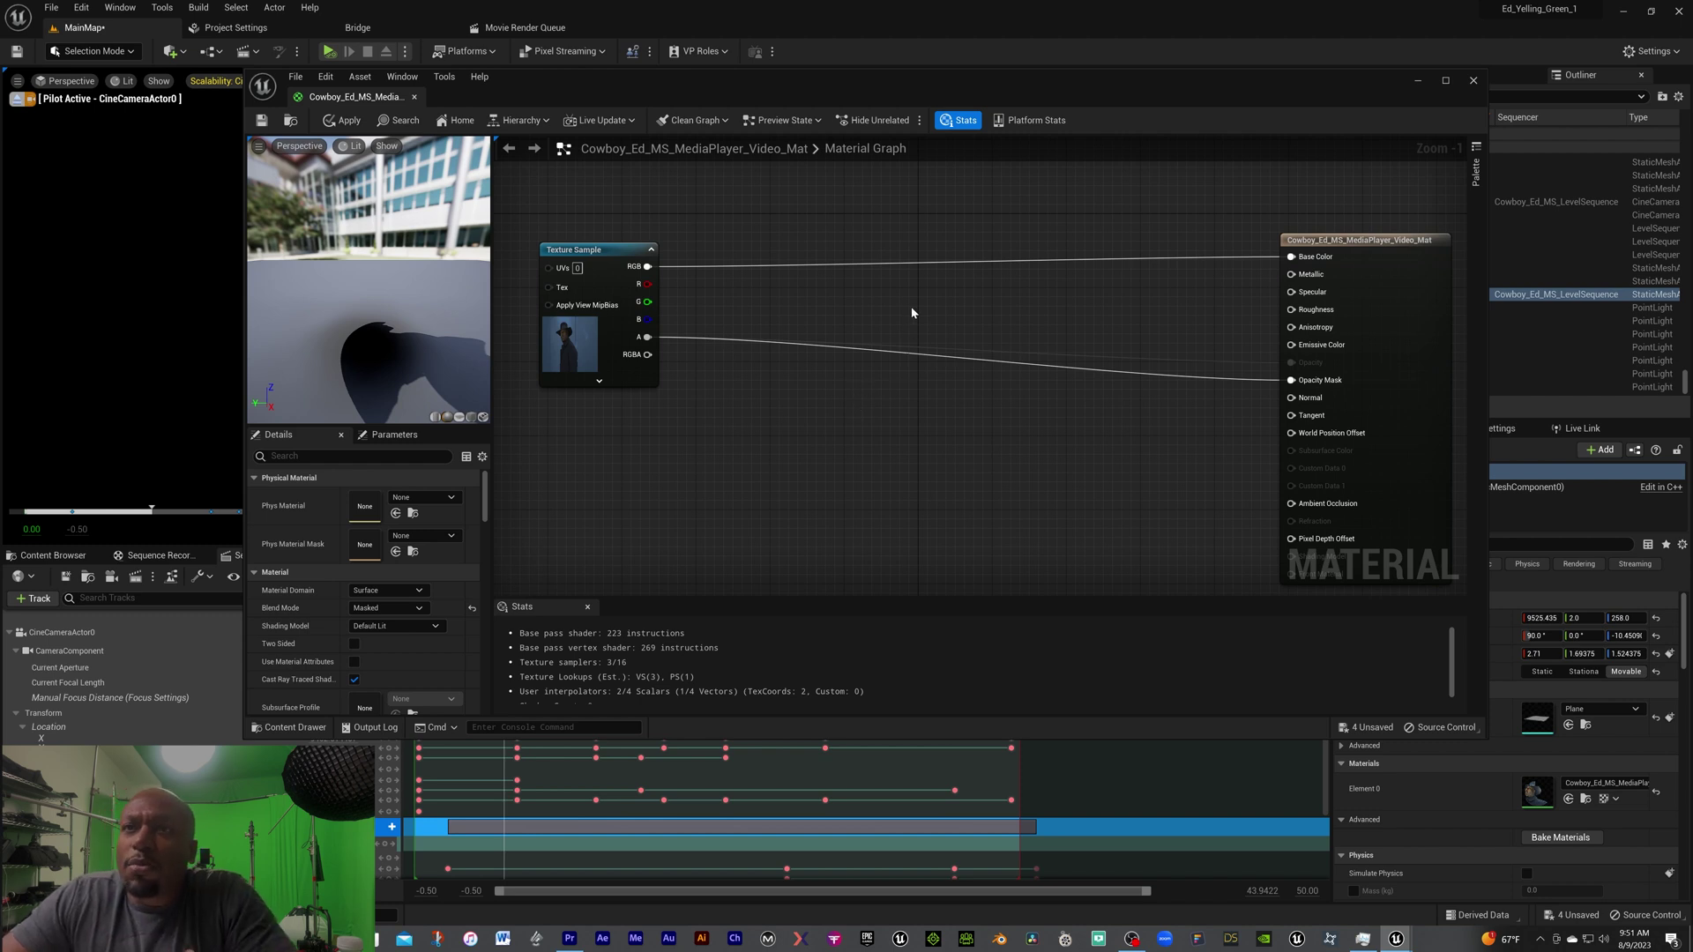
Add a Multiply node to the material graph, searching 'mult', and position it.
right_click(976, 297)
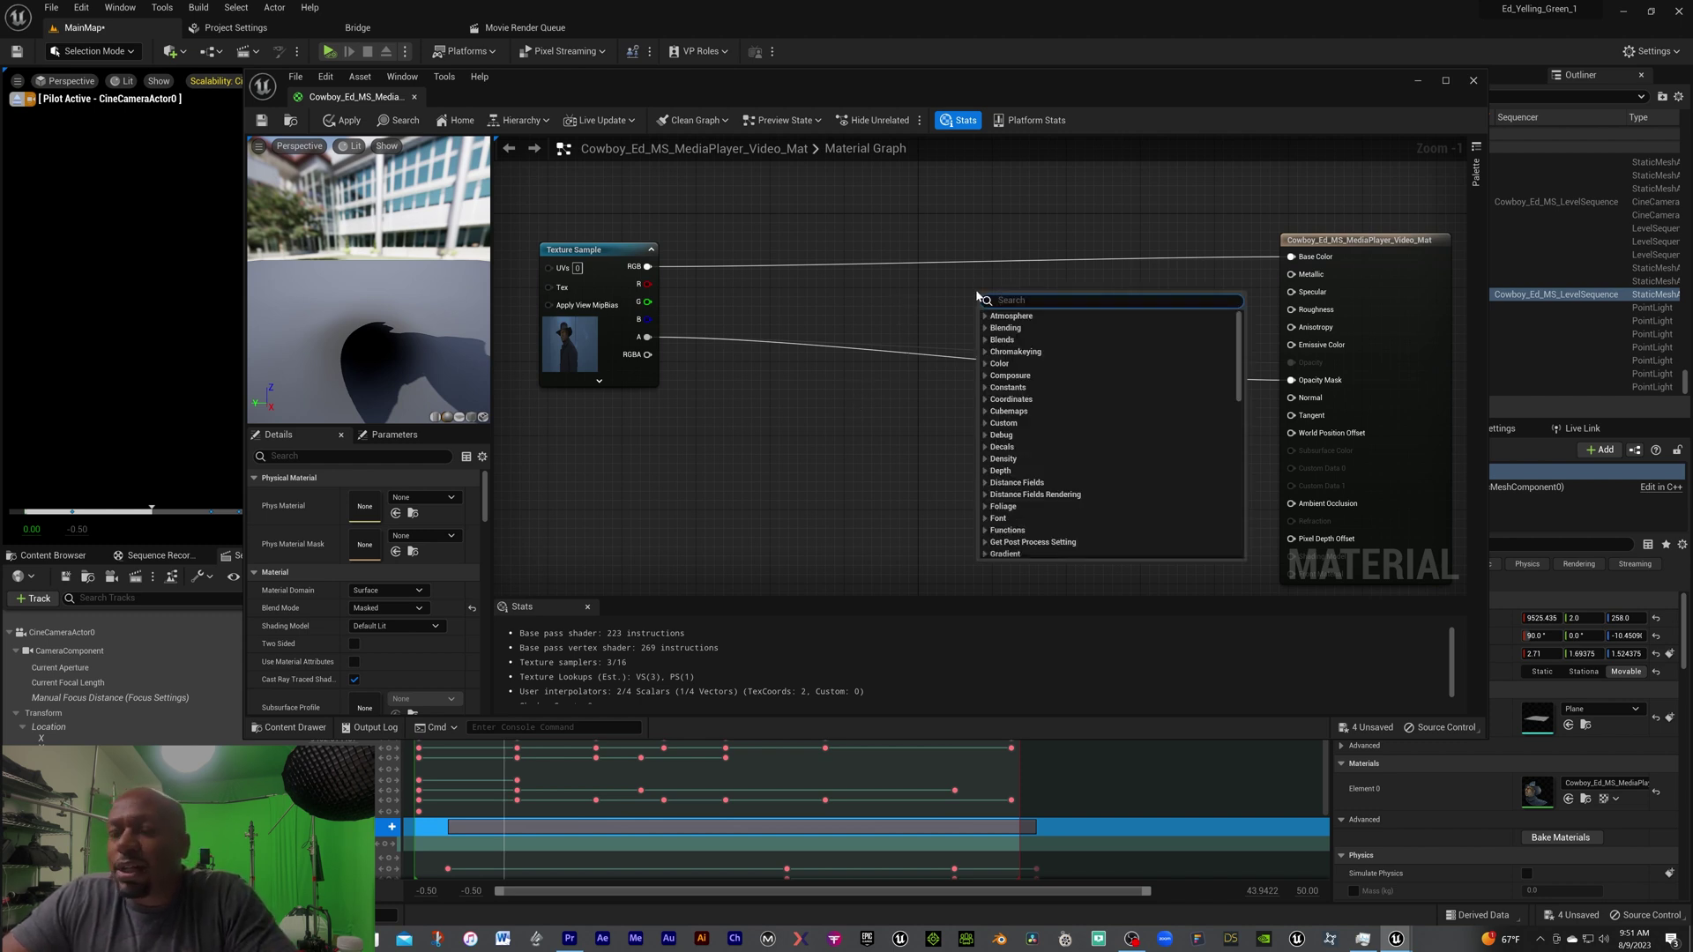
text(mult)
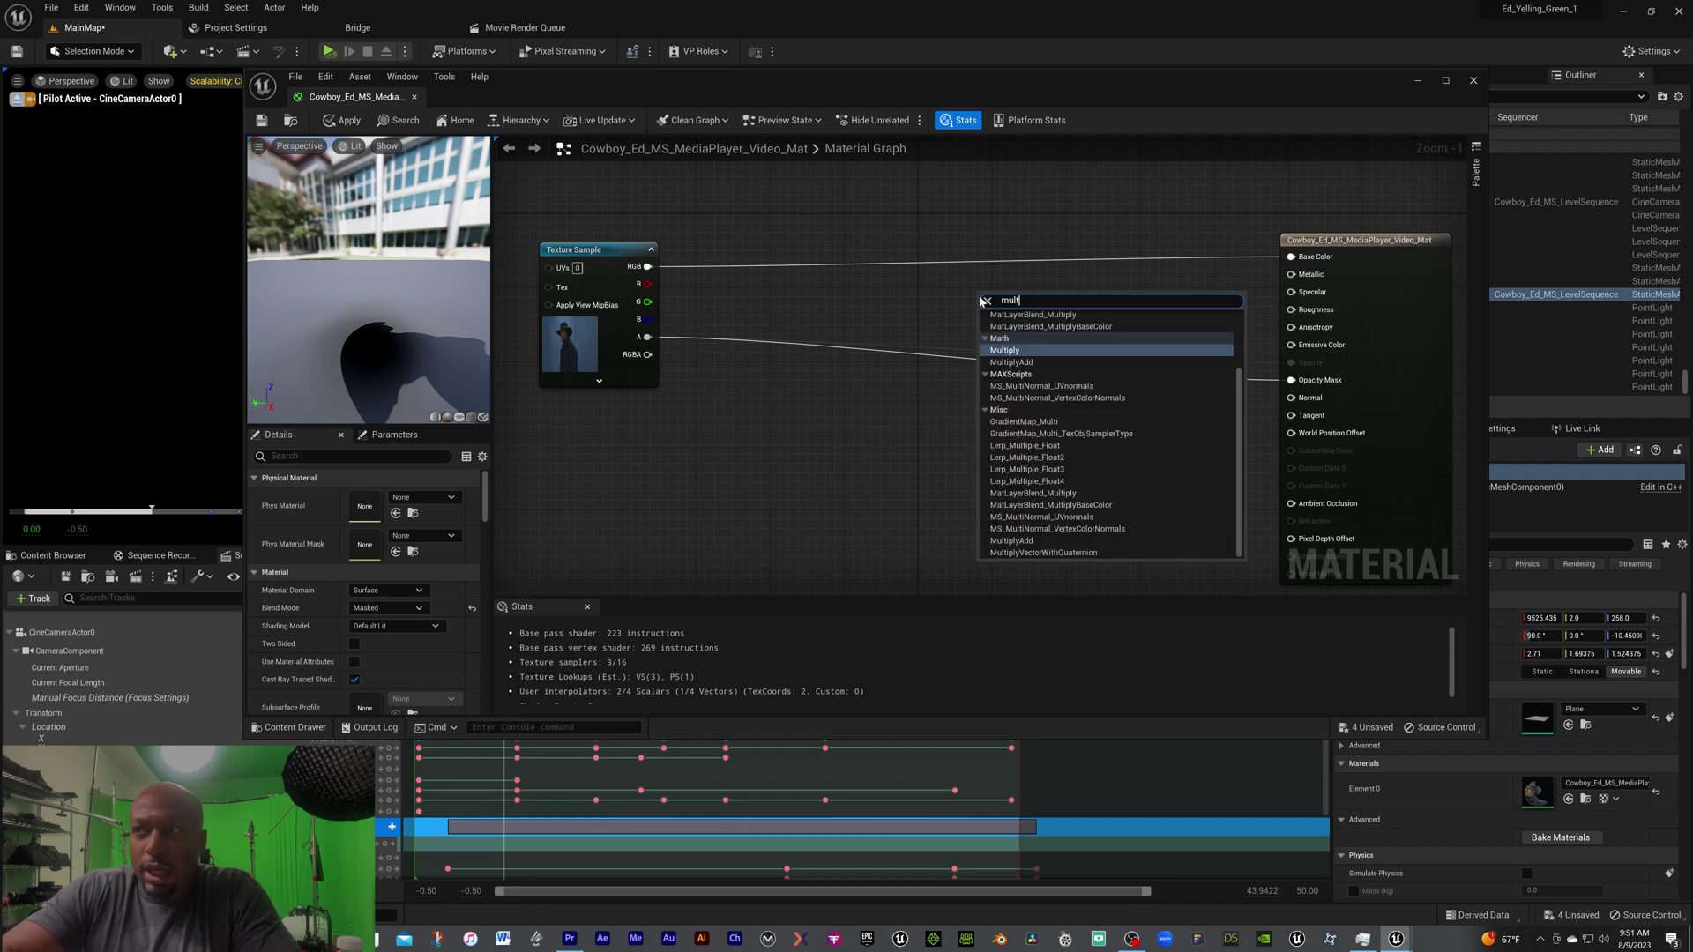
click(994, 350)
drag(989, 337, 950, 326)
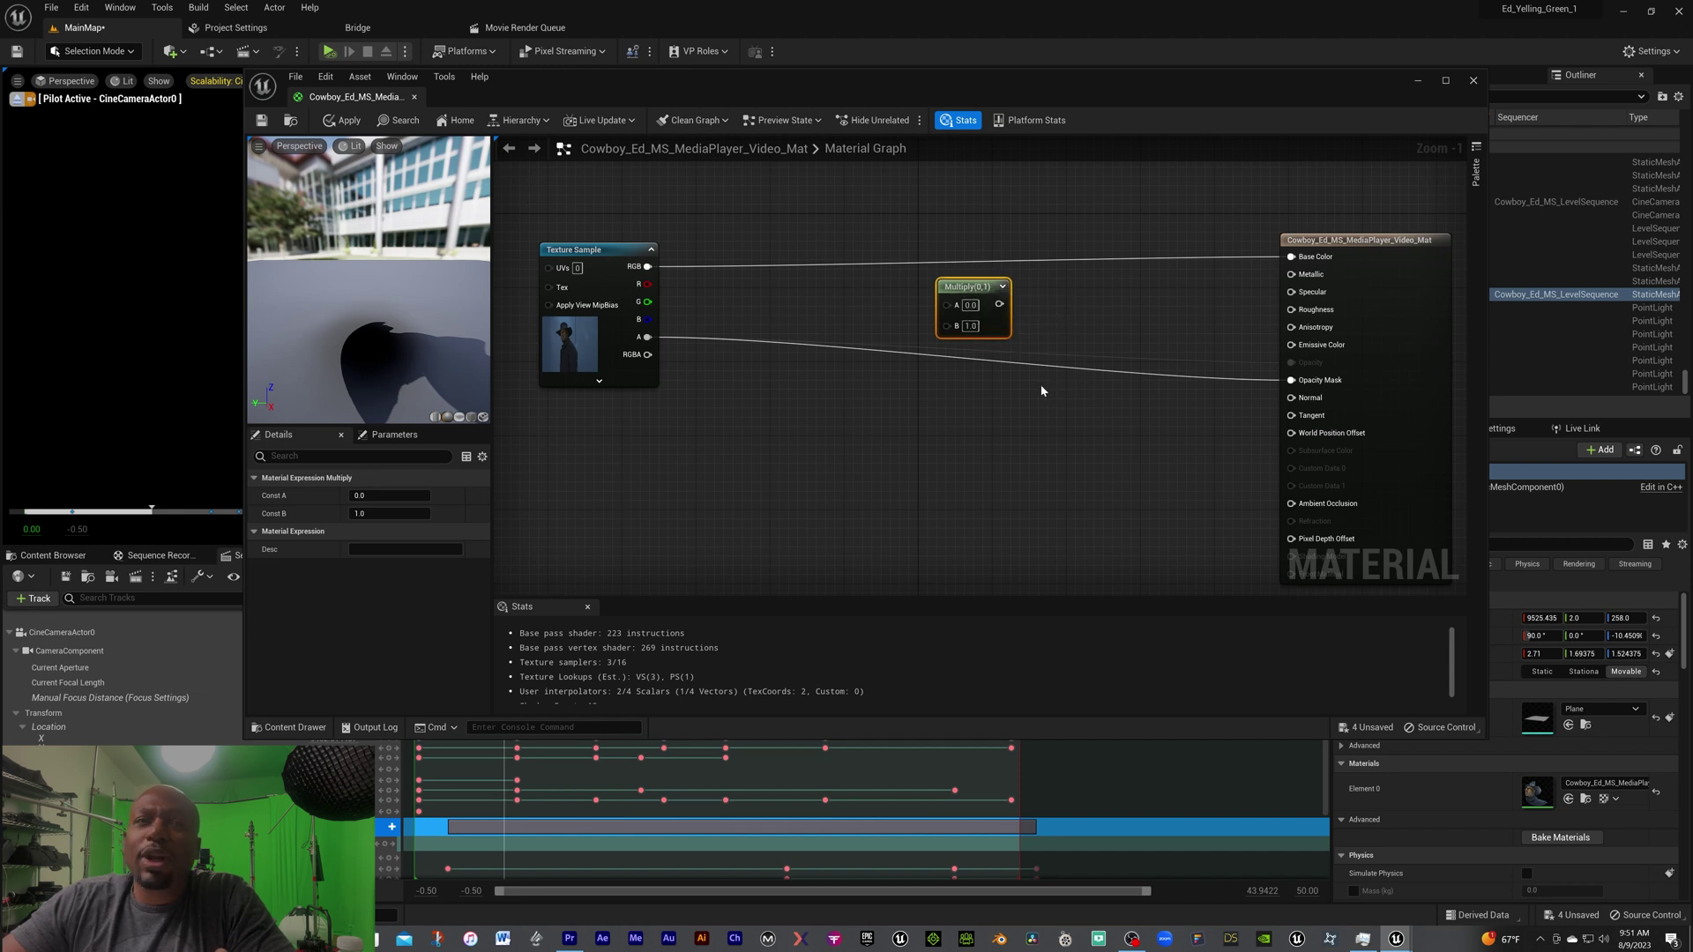
Add a Contrast_Preserve_Color node below it, searching 'contras', and position it.
right_click(986, 404)
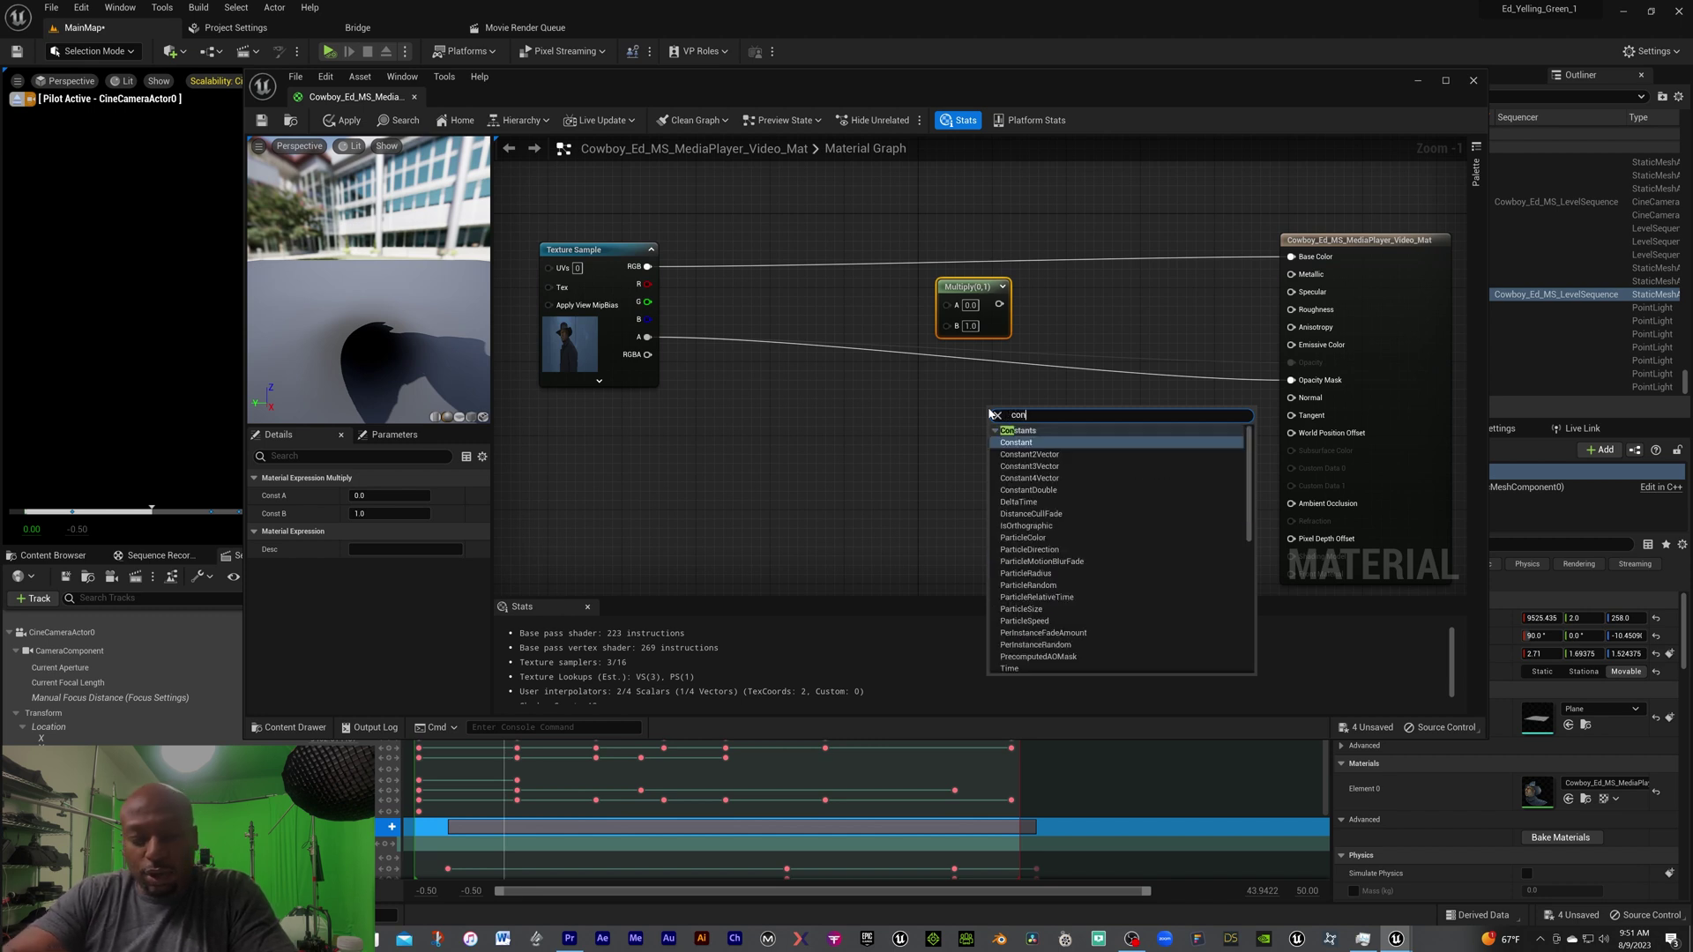
text(contras)
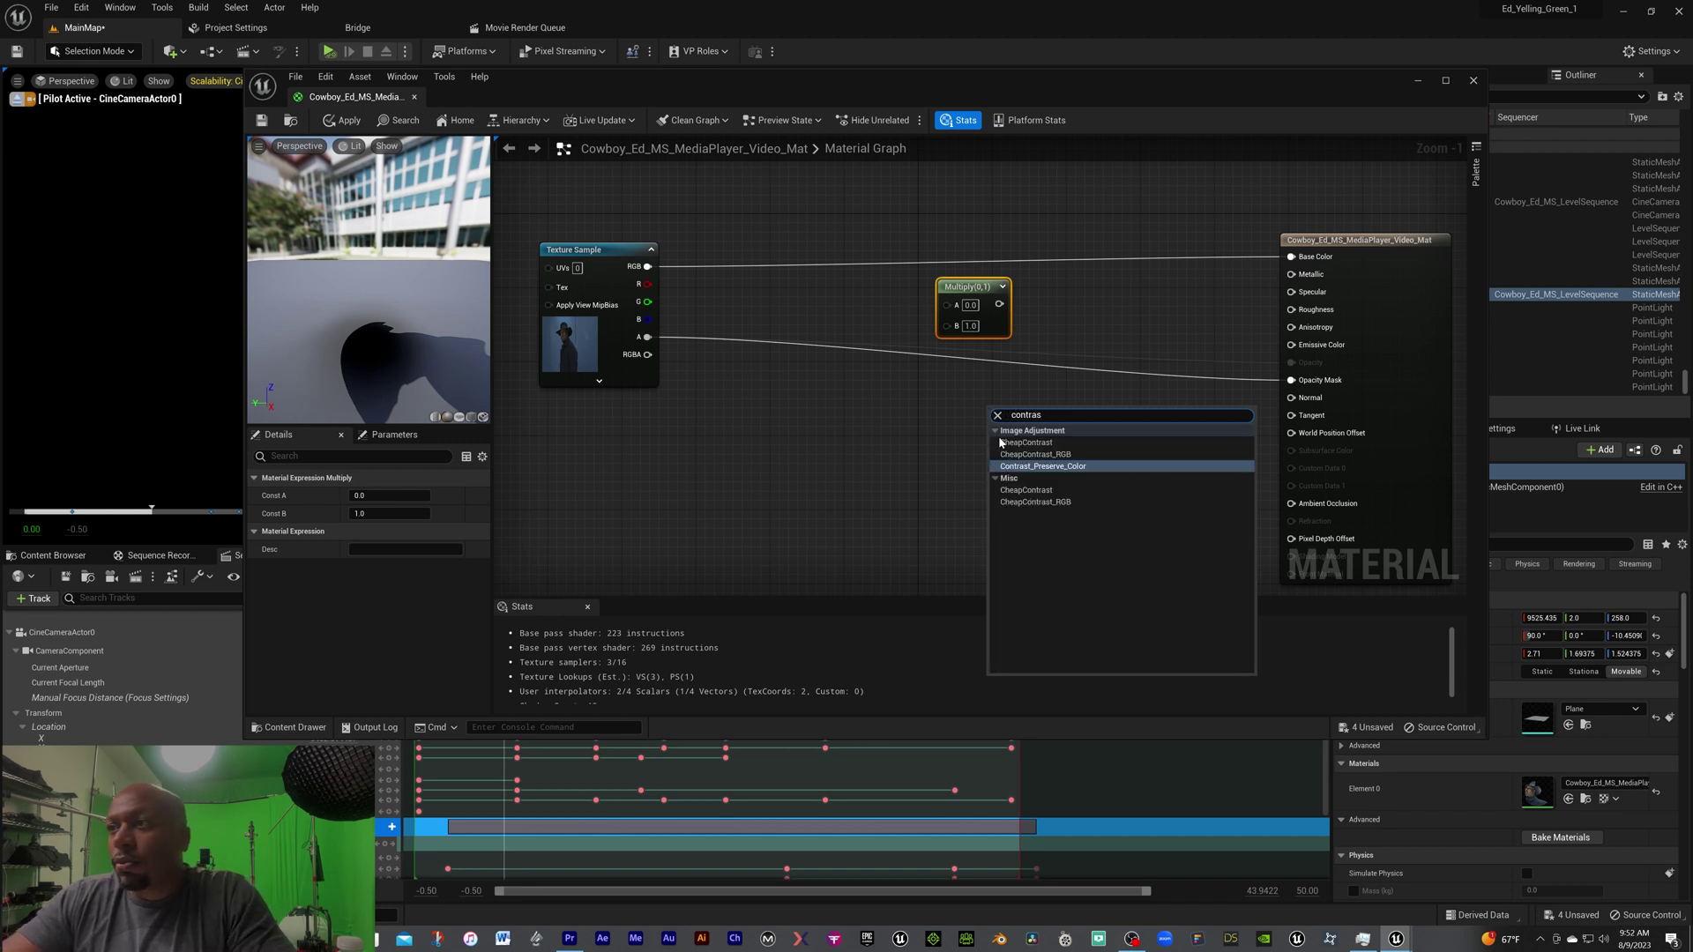
click(1026, 466)
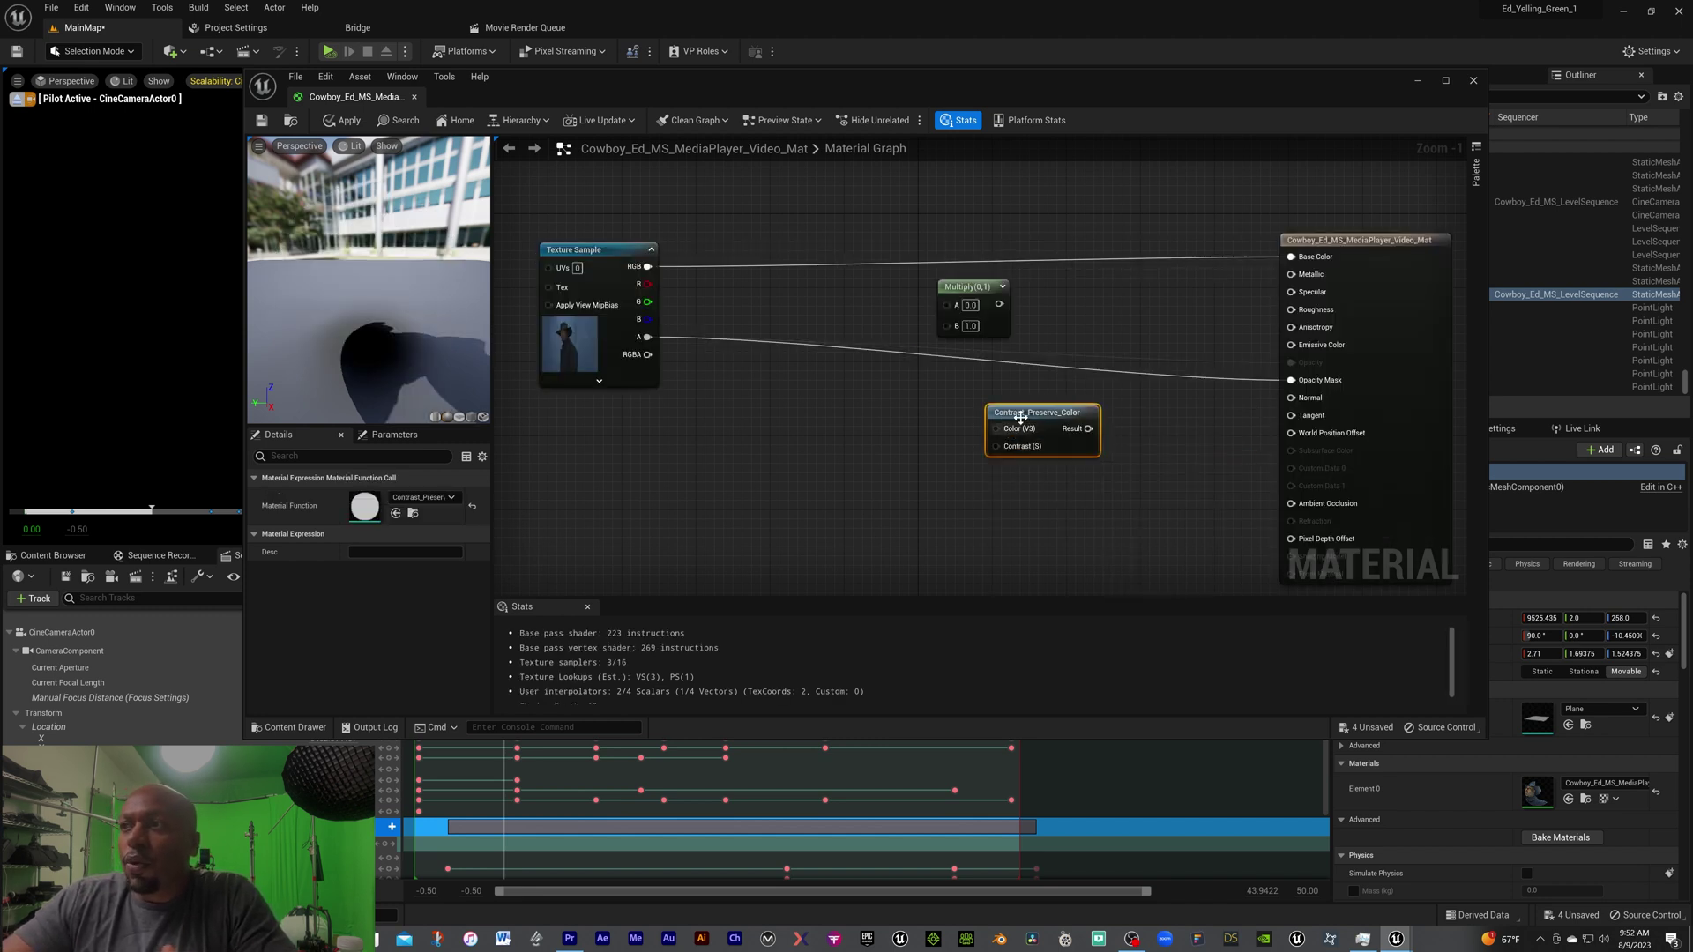
drag(1022, 414, 984, 399)
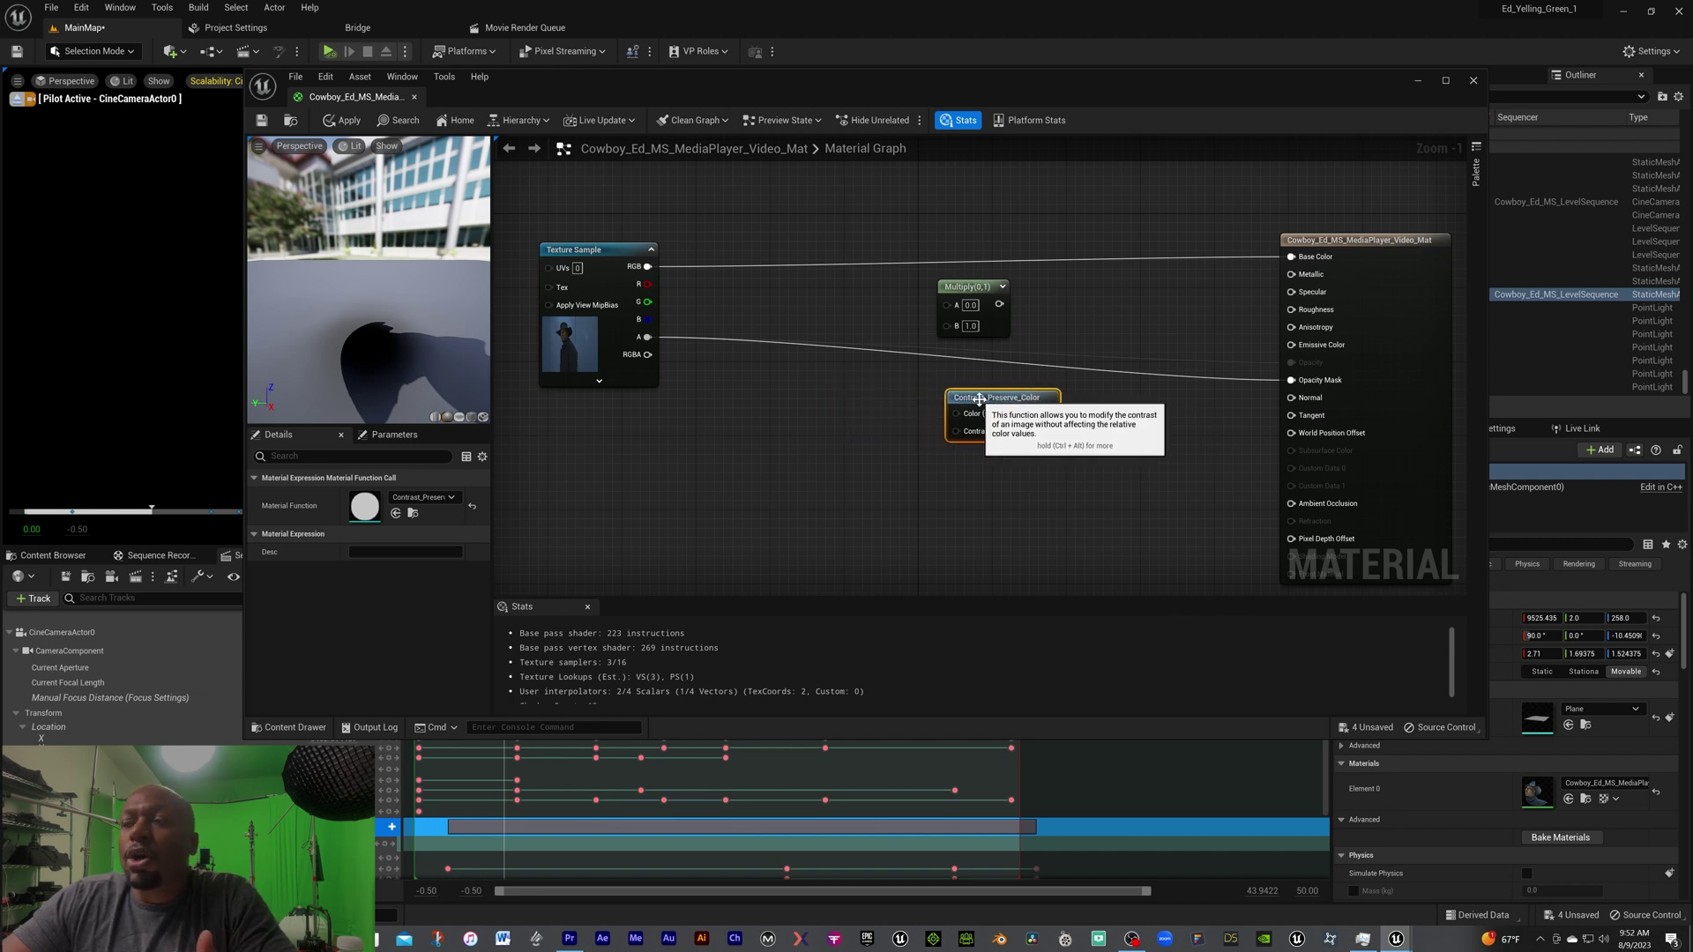
Place a Constant node above the texture wires and duplicate it with Ctrl+D for a second constant below.
click(791, 231)
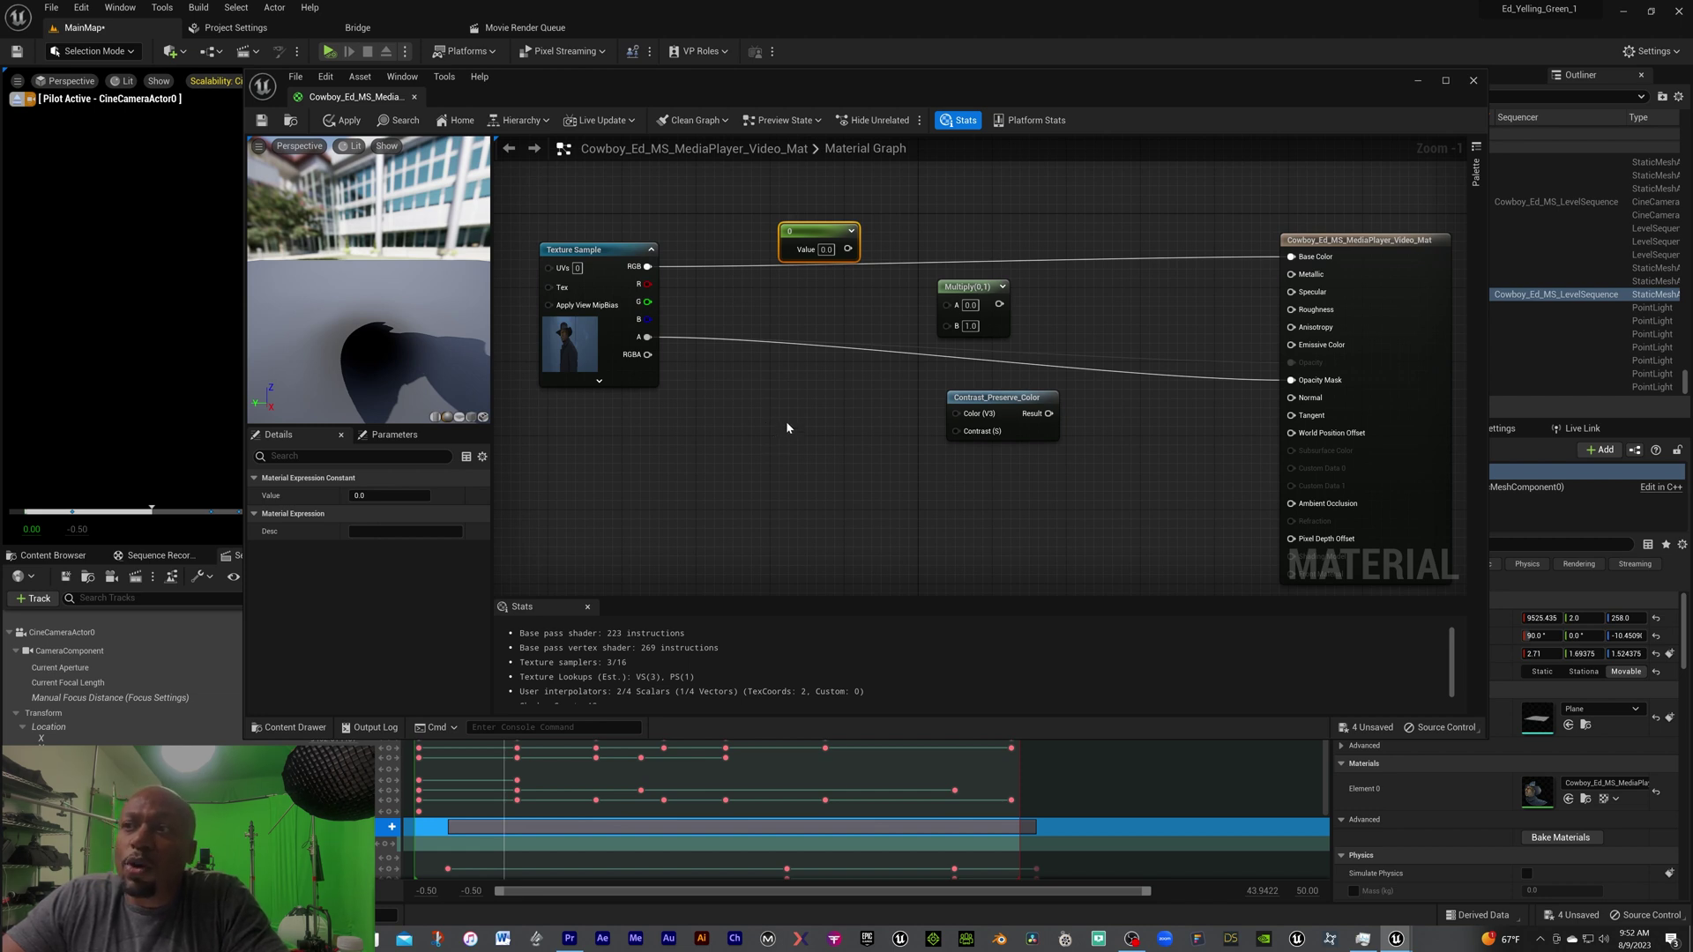
key(ctrl+d)
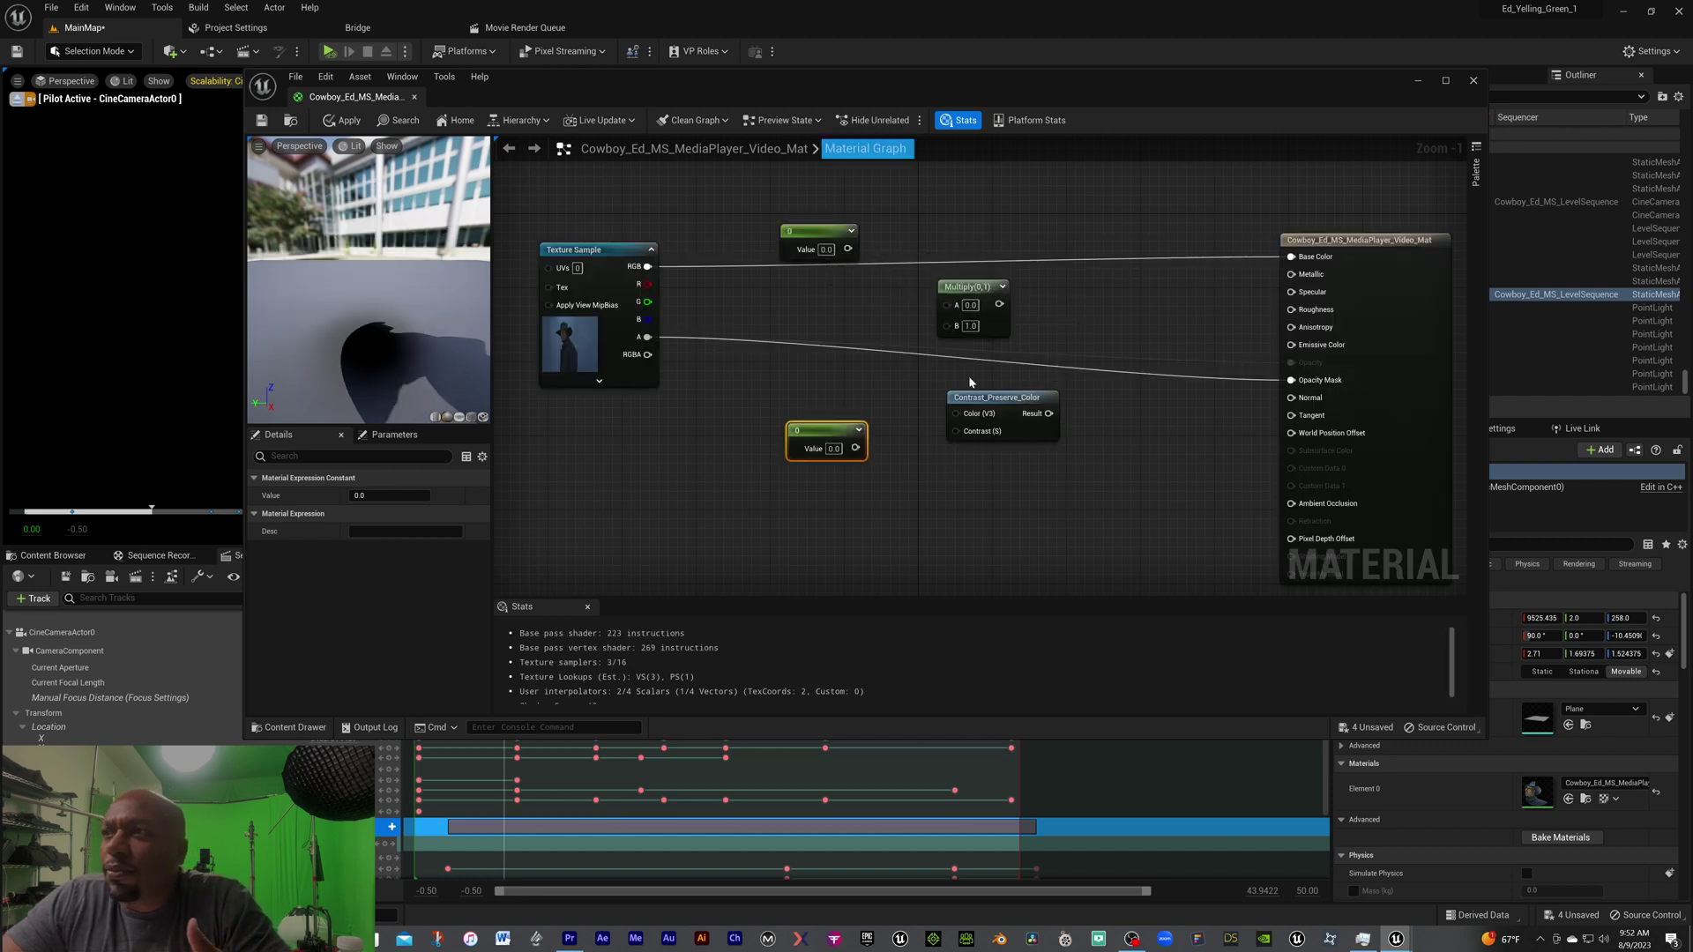
Wire the texture's RGB into Multiply A and the upper constant into Multiply B.
drag(961, 287, 997, 278)
drag(991, 403, 1000, 404)
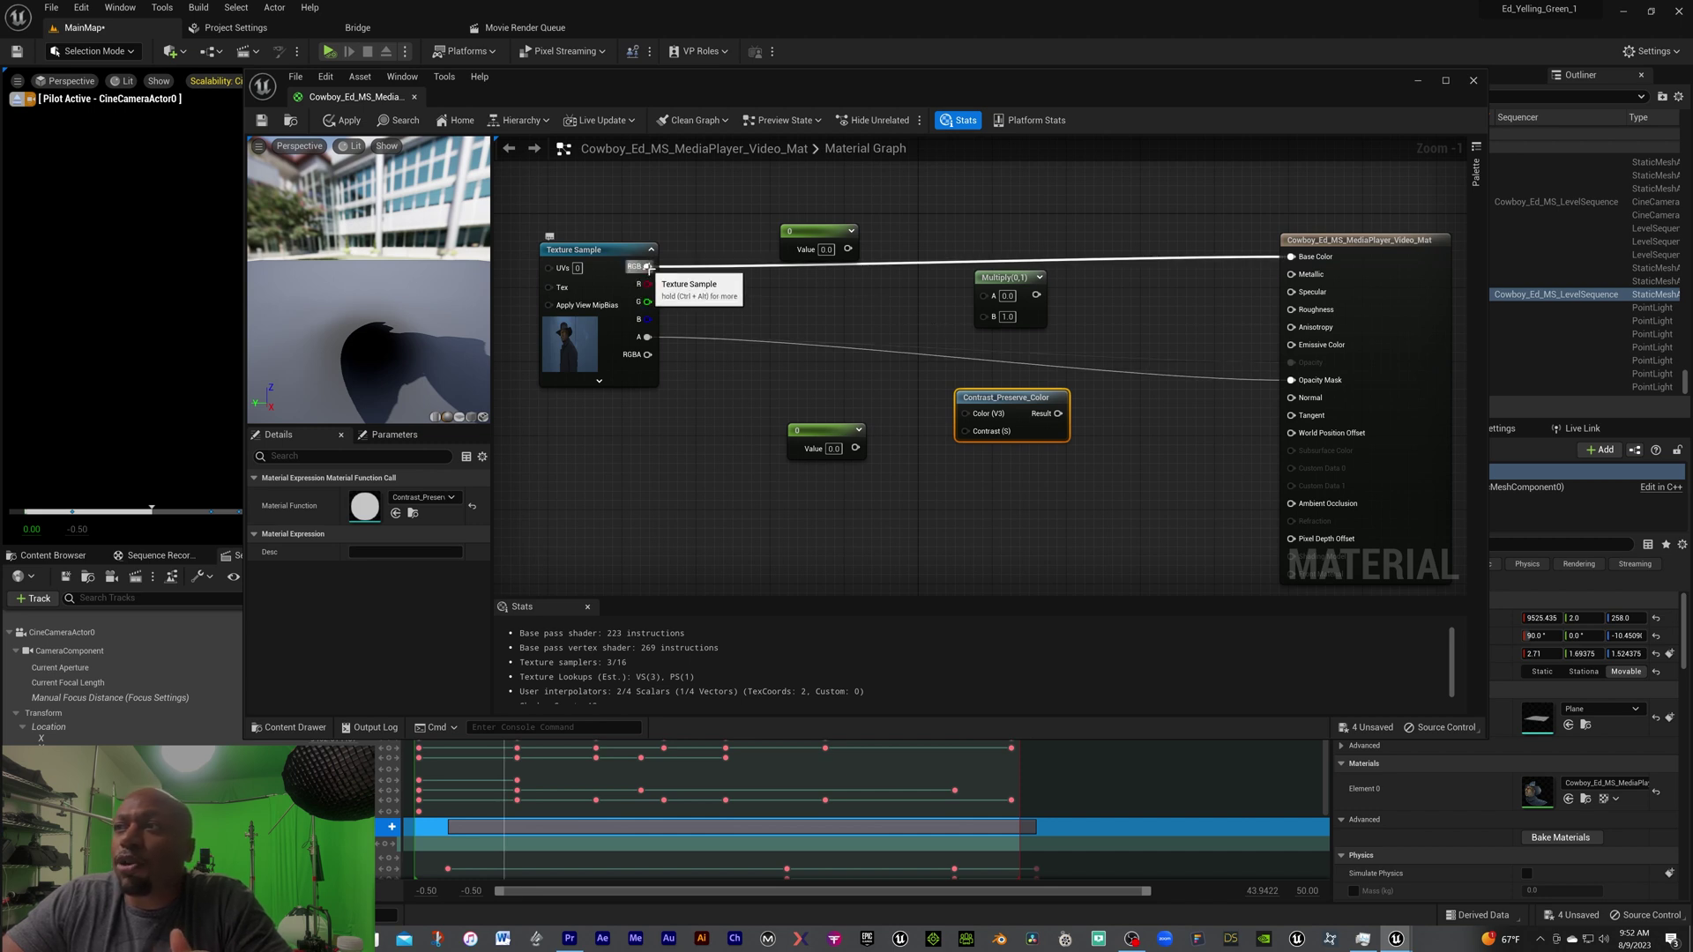
drag(648, 267, 986, 301)
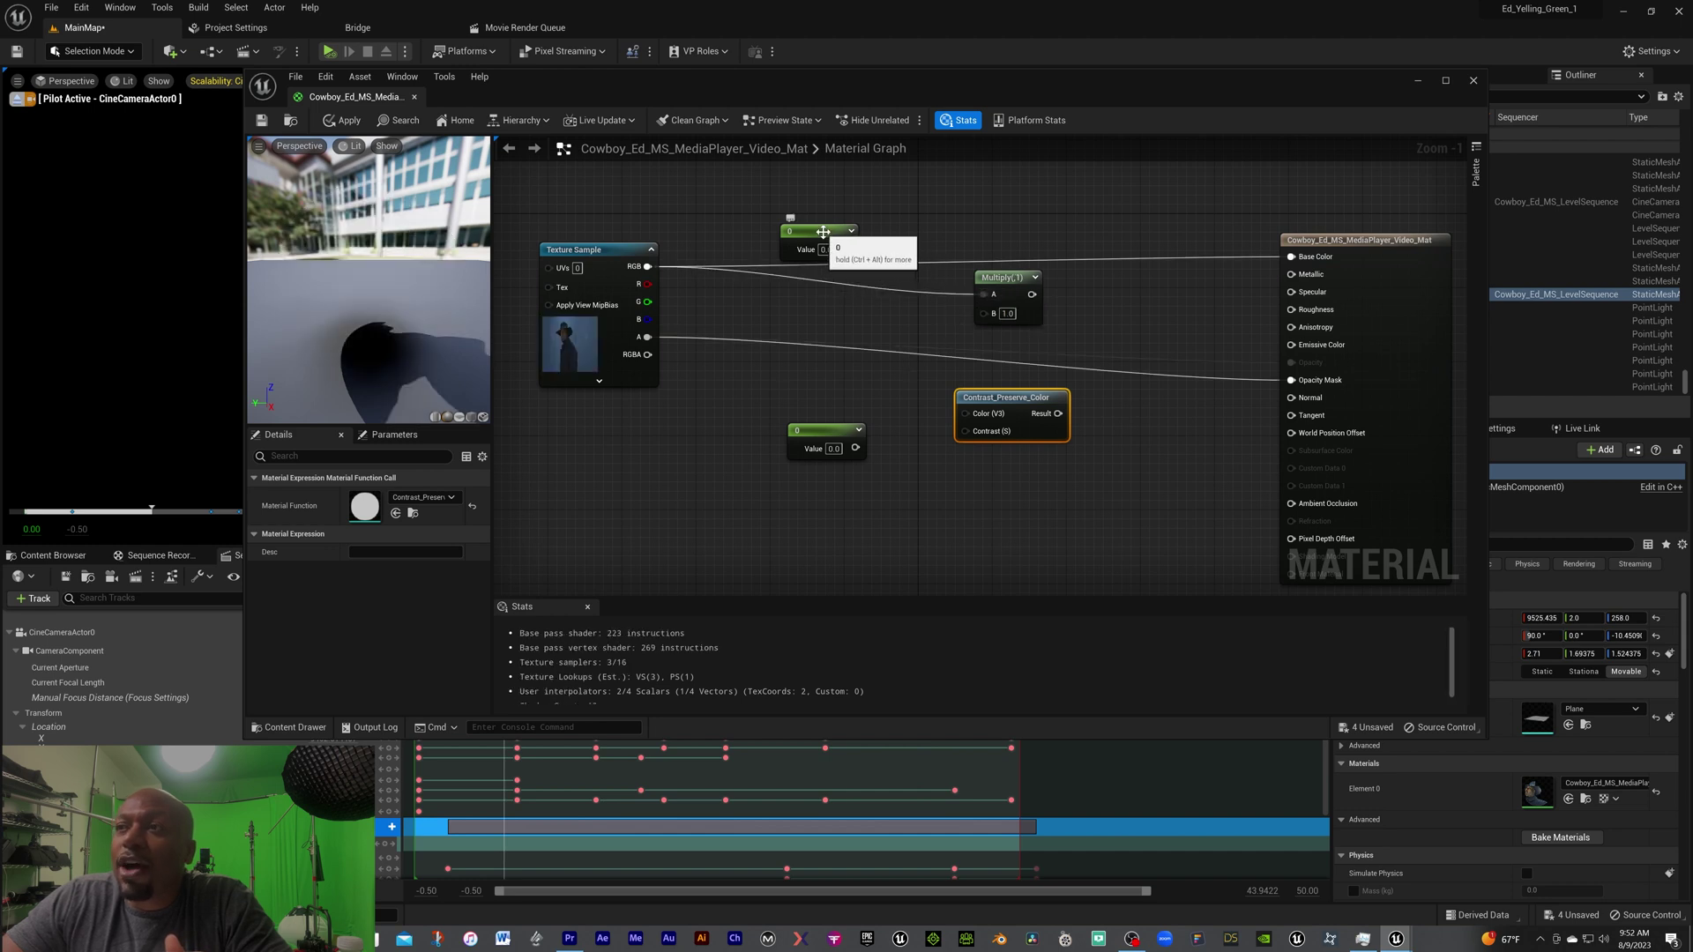
drag(846, 249, 988, 323)
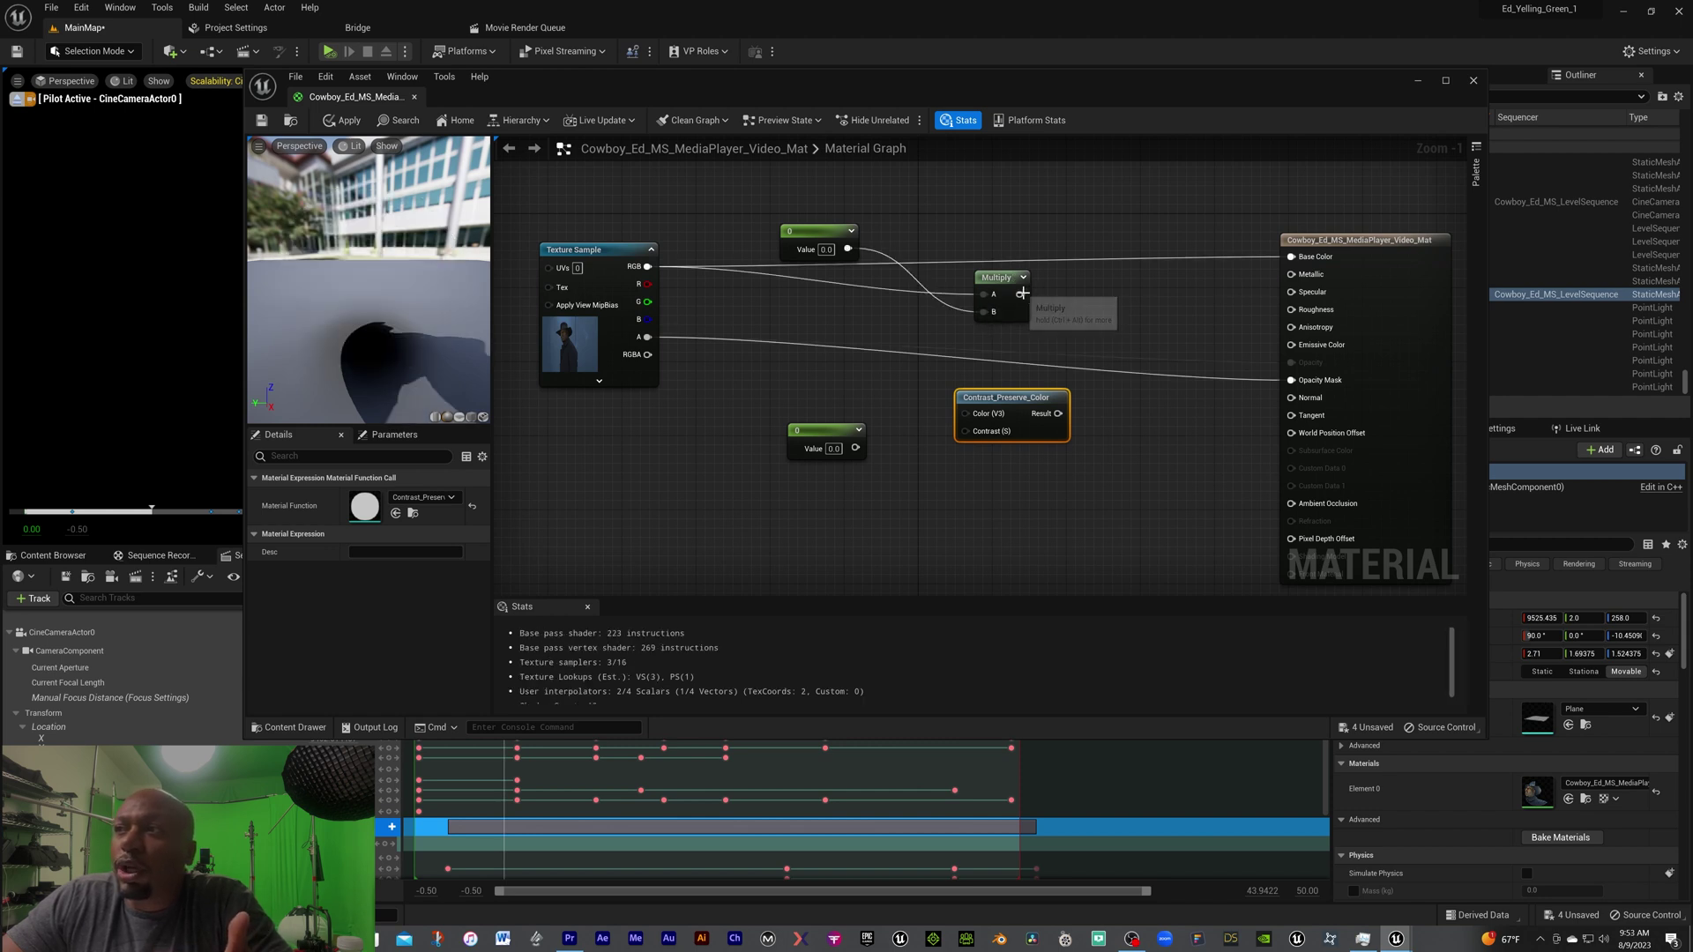
Feed Multiply into Contrast_Preserve_Color's Color, the lower constant into Contrast, and Result into Emissive Color.
drag(1019, 293, 964, 418)
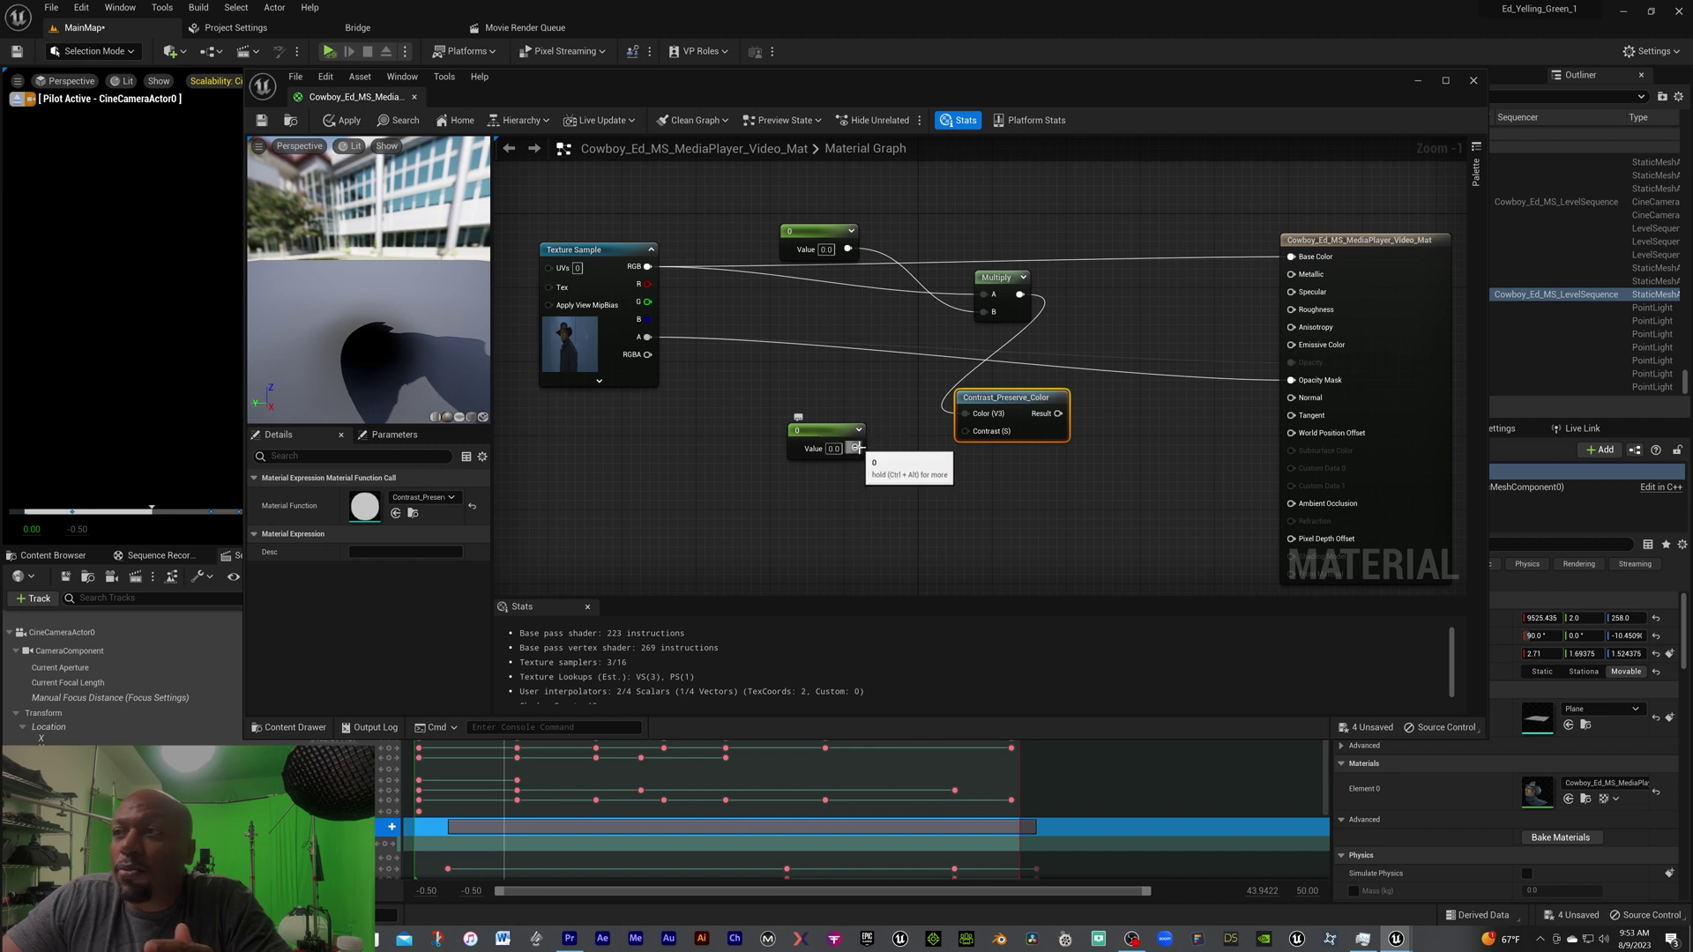
drag(855, 450, 969, 435)
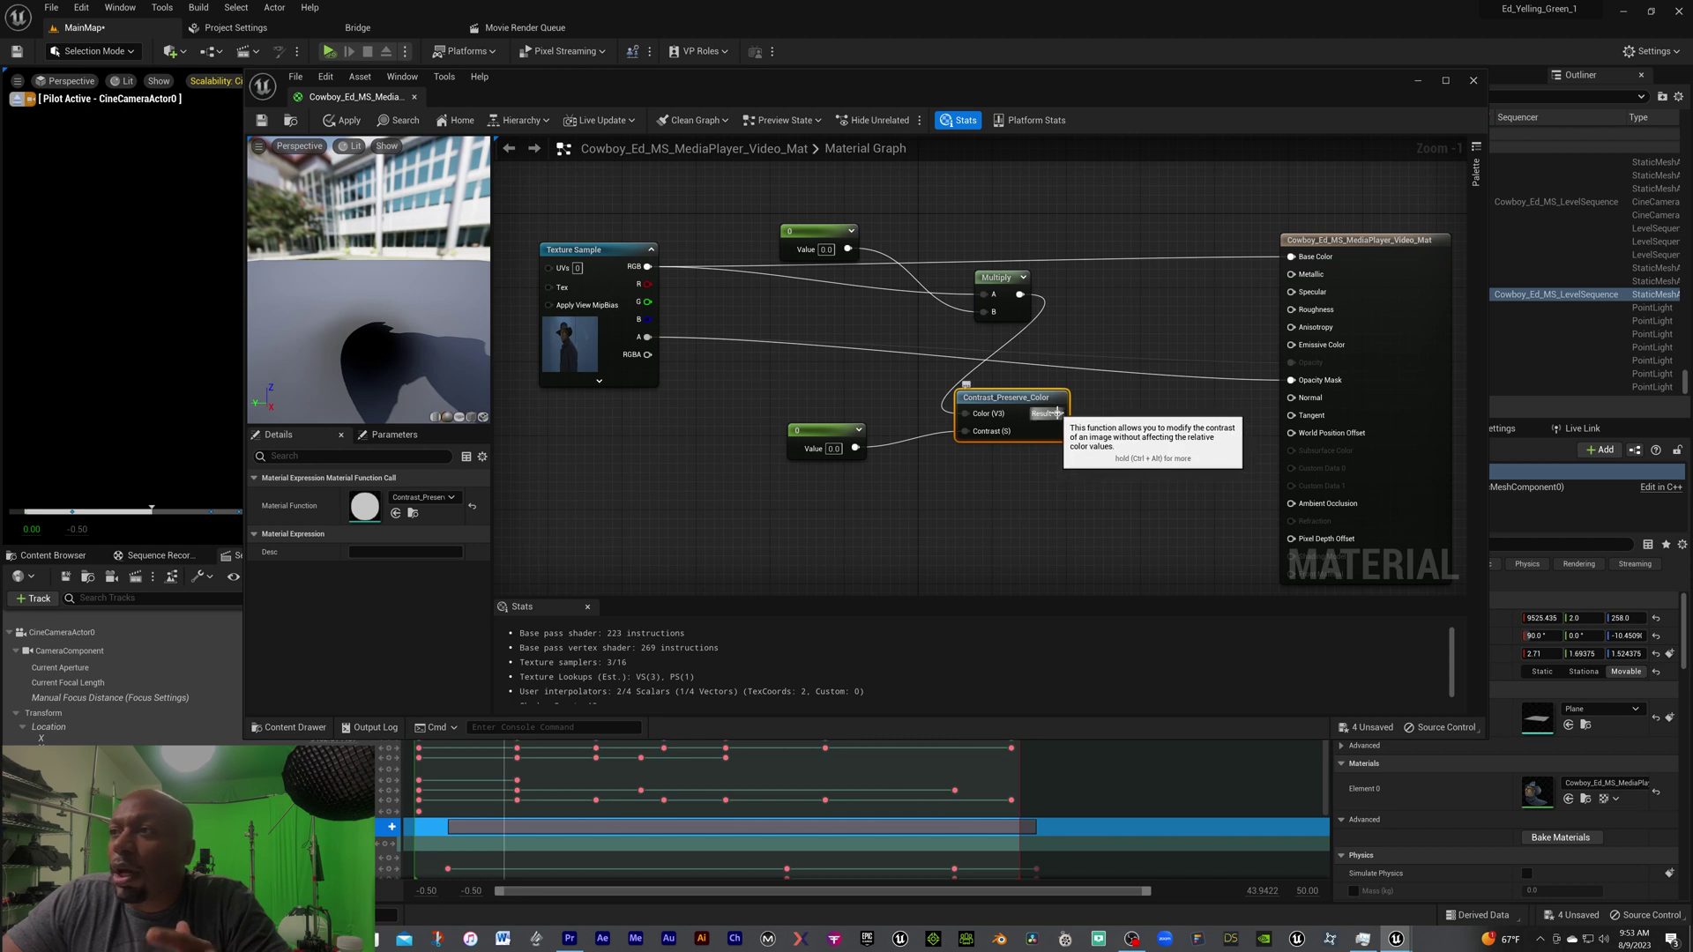
drag(1058, 412, 1288, 352)
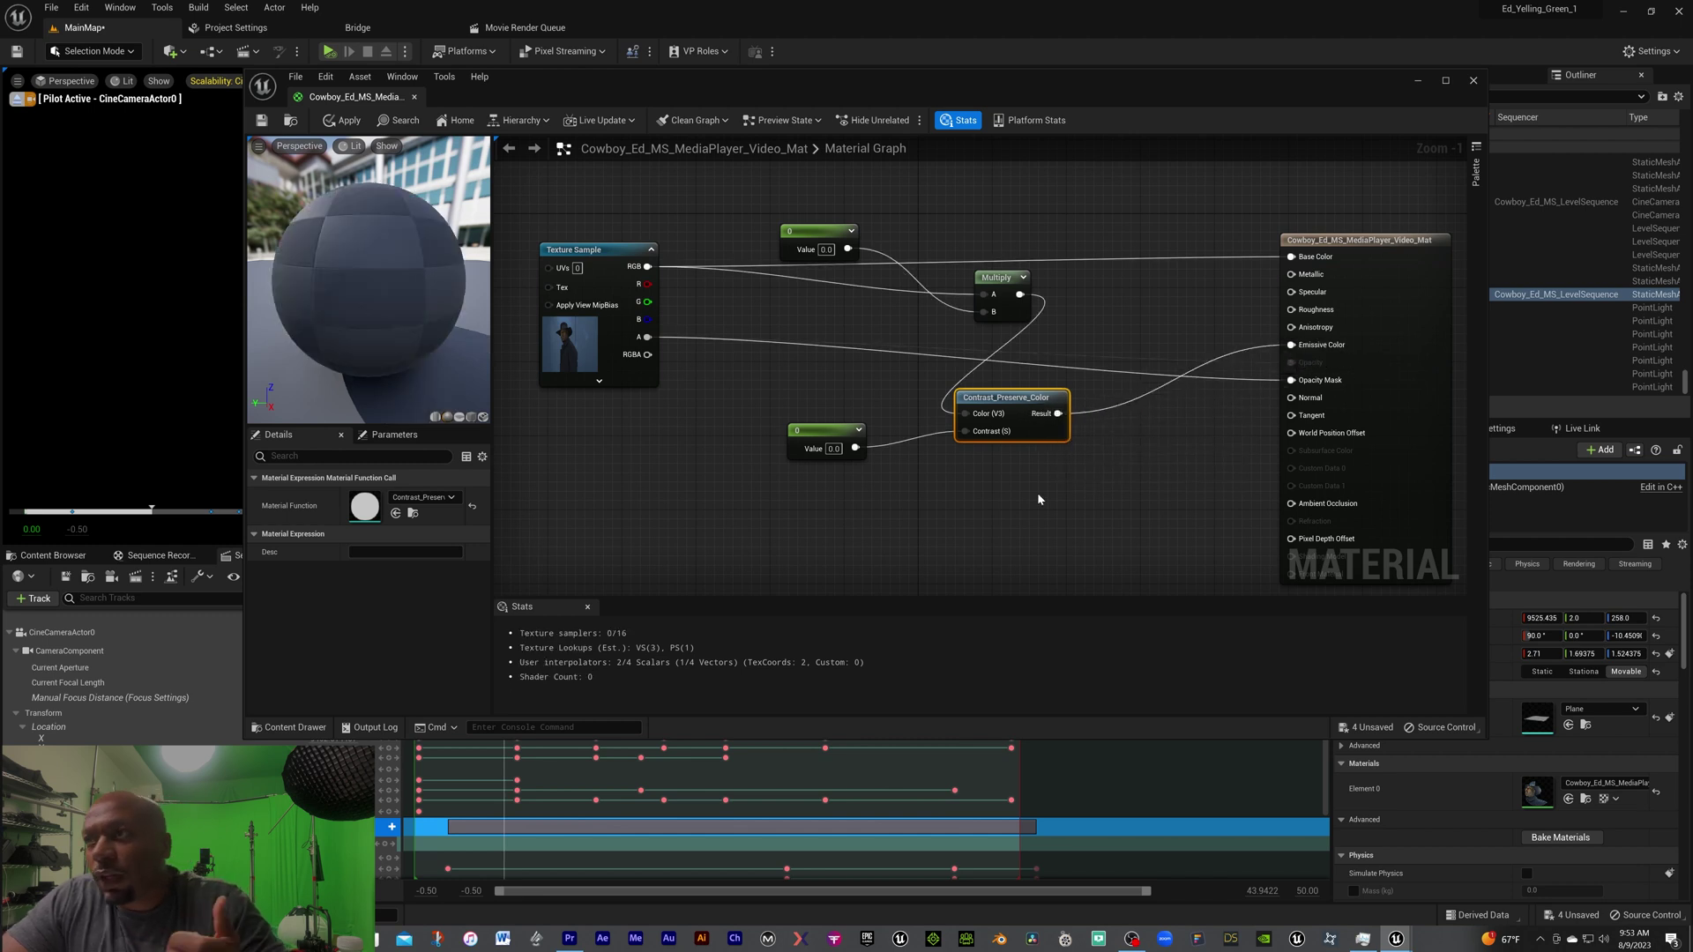
drag(812, 225, 821, 206)
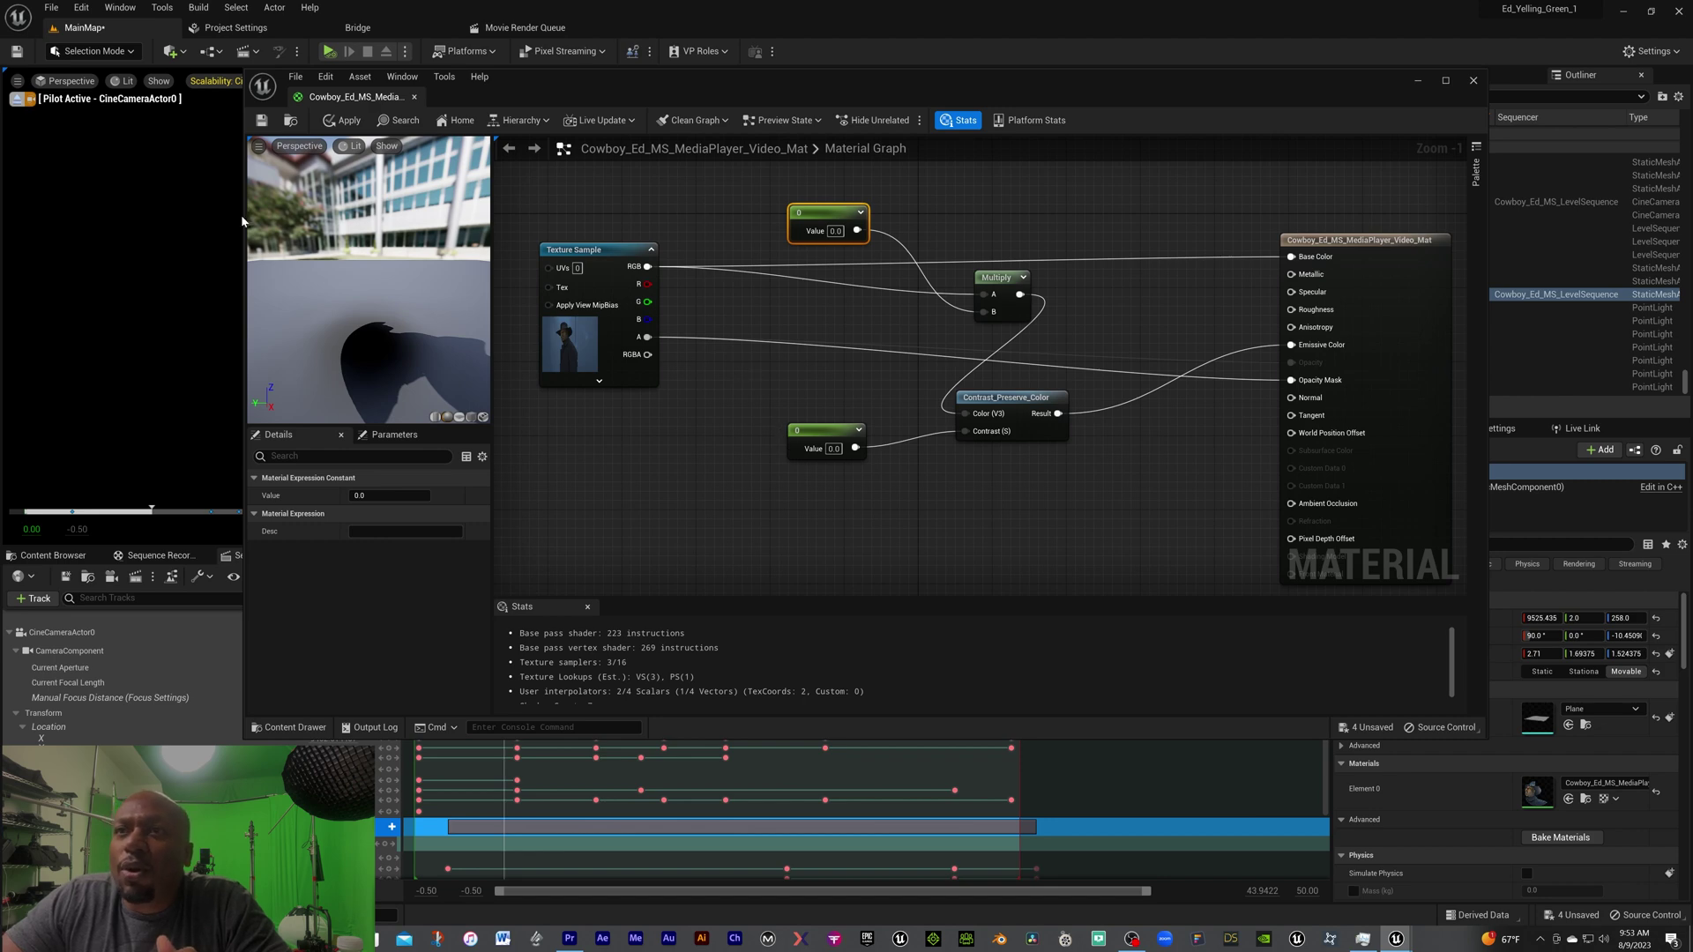
drag(265, 214, 790, 233)
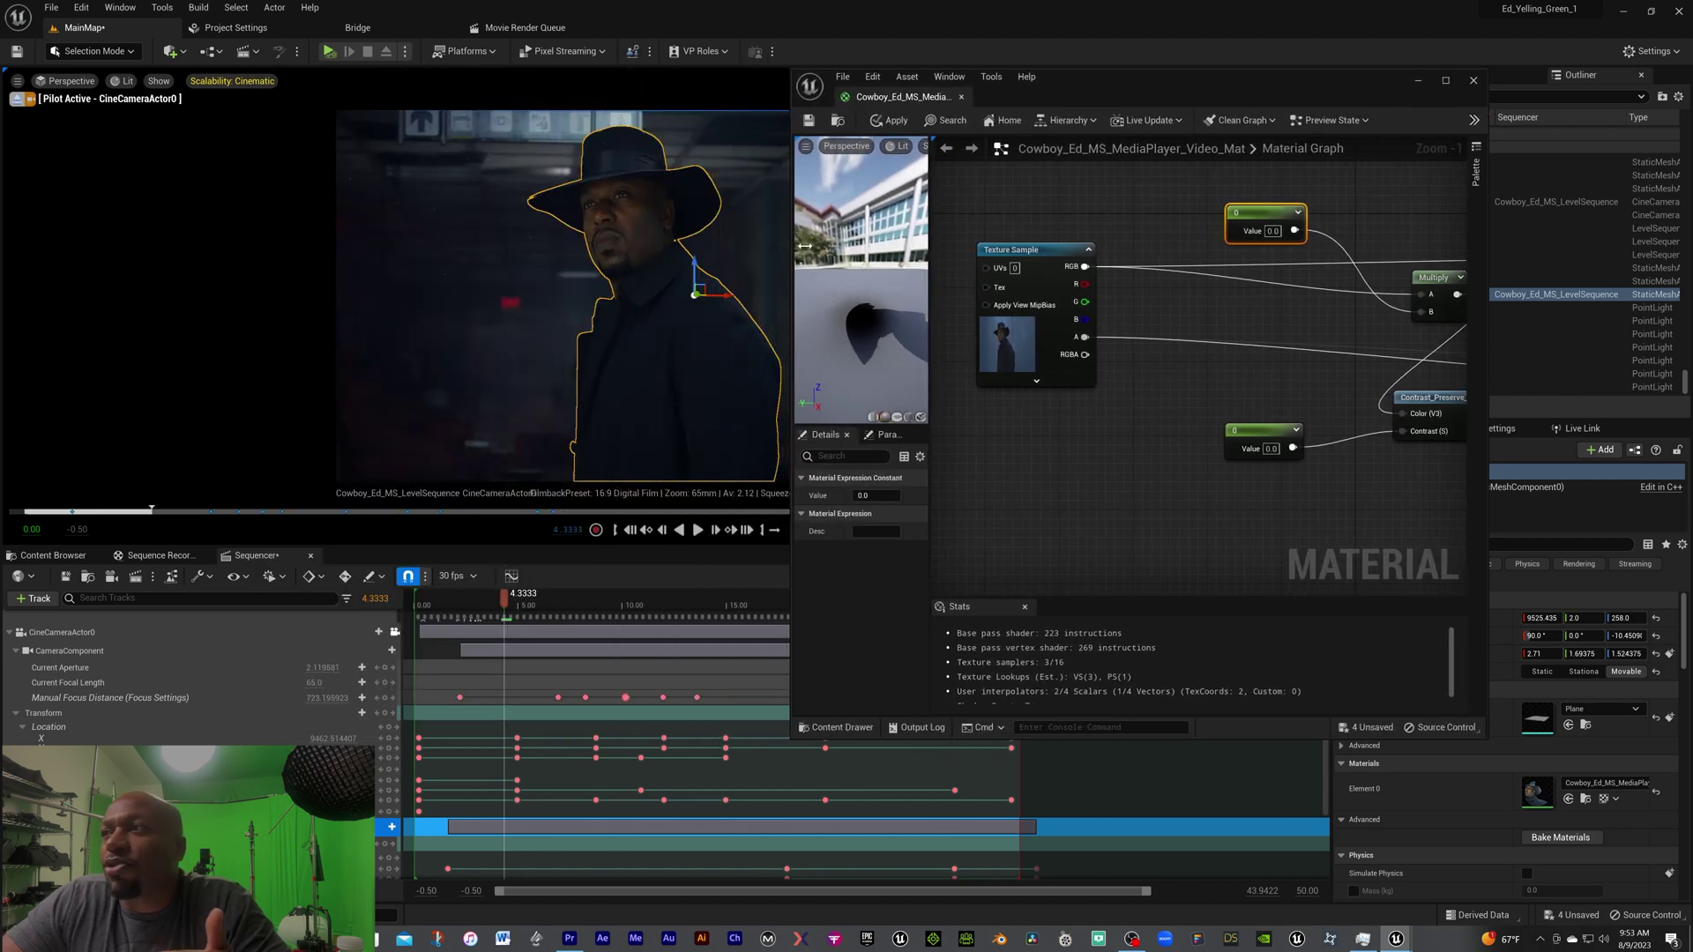
Apply the rewired material, which renders the cowboy plane as a black silhouette.
click(892, 123)
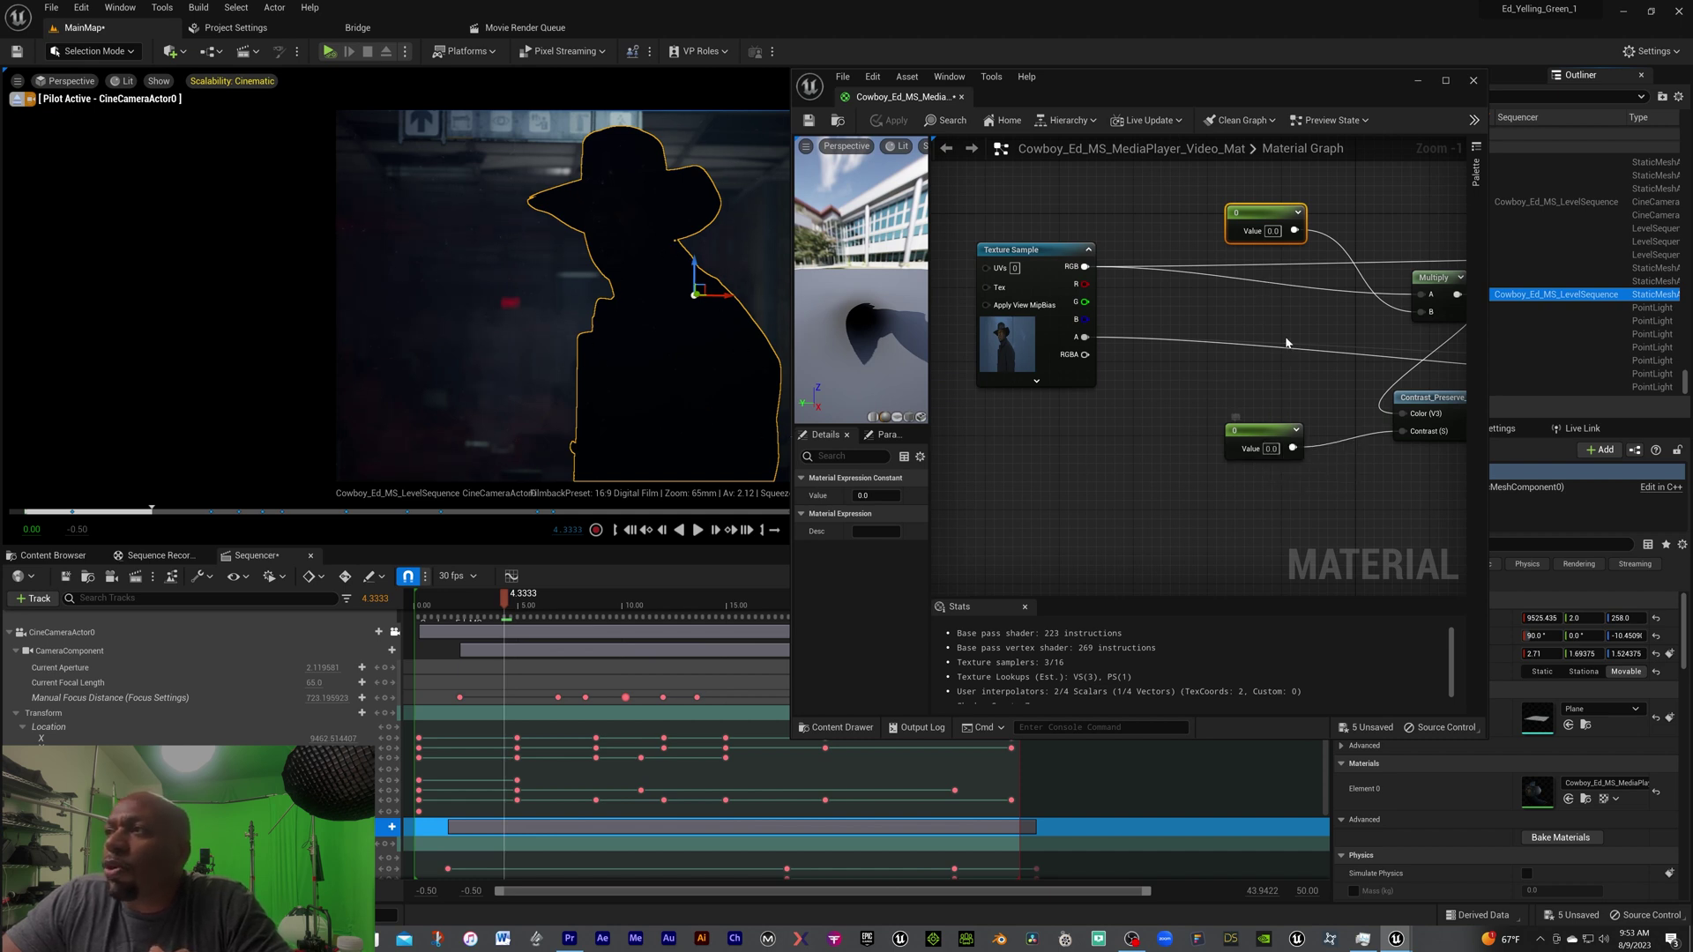
Set the upper Multiply constant to 1 and apply the material.
click(1273, 230)
text(1)
key(Return)
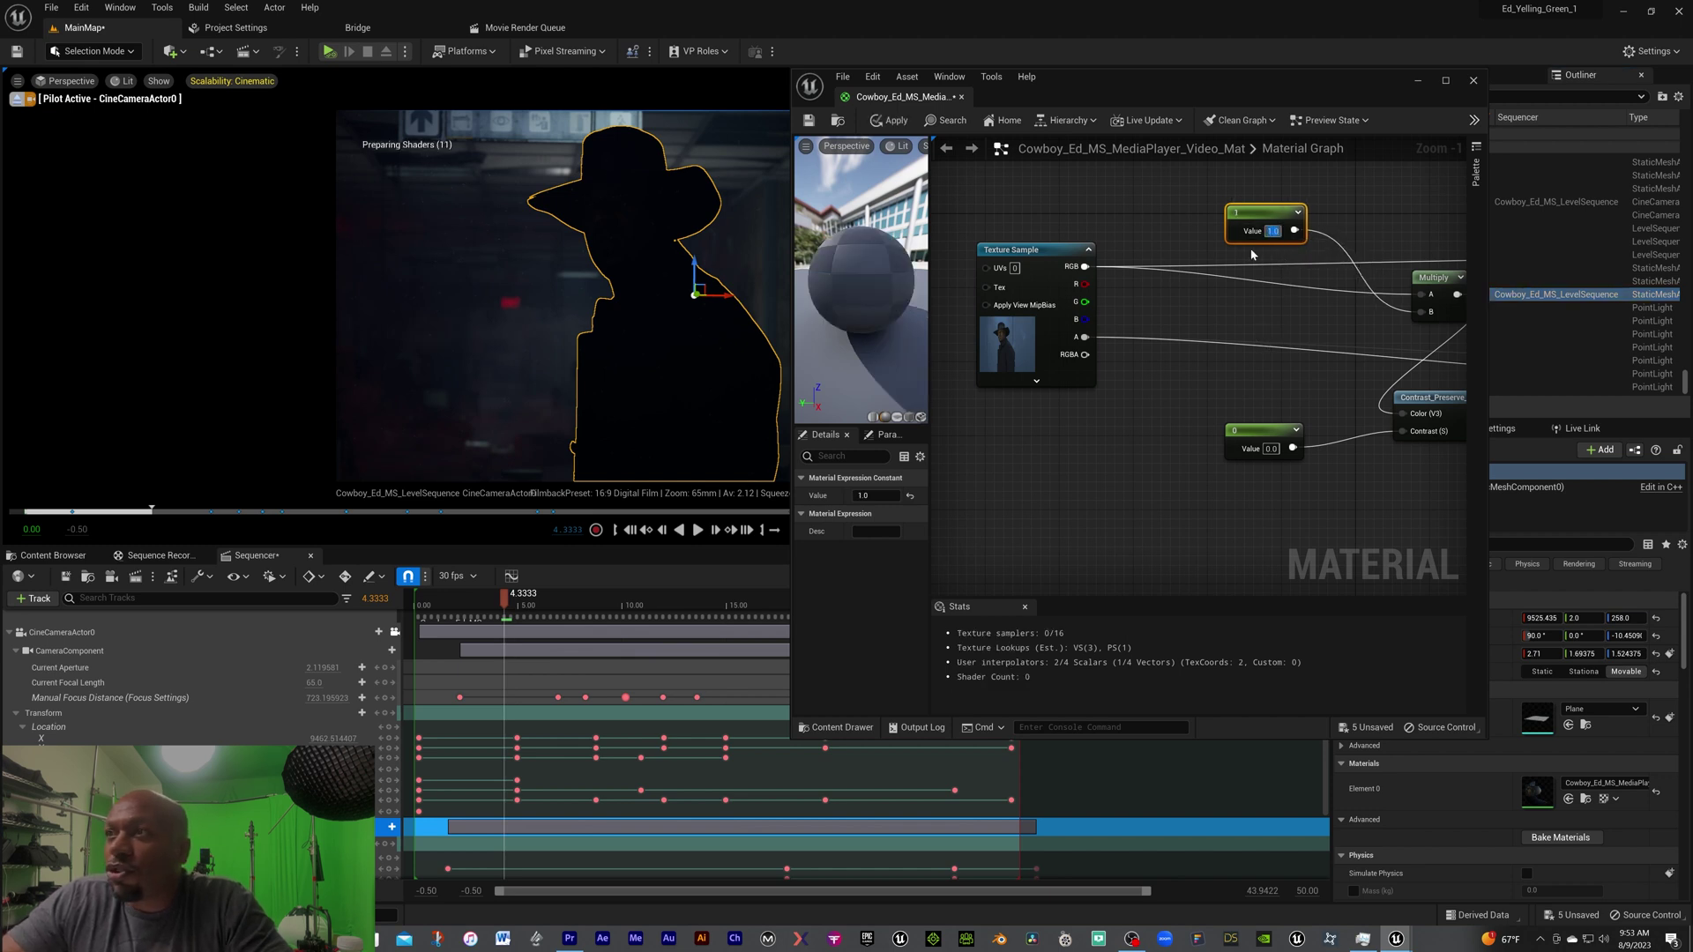
click(895, 120)
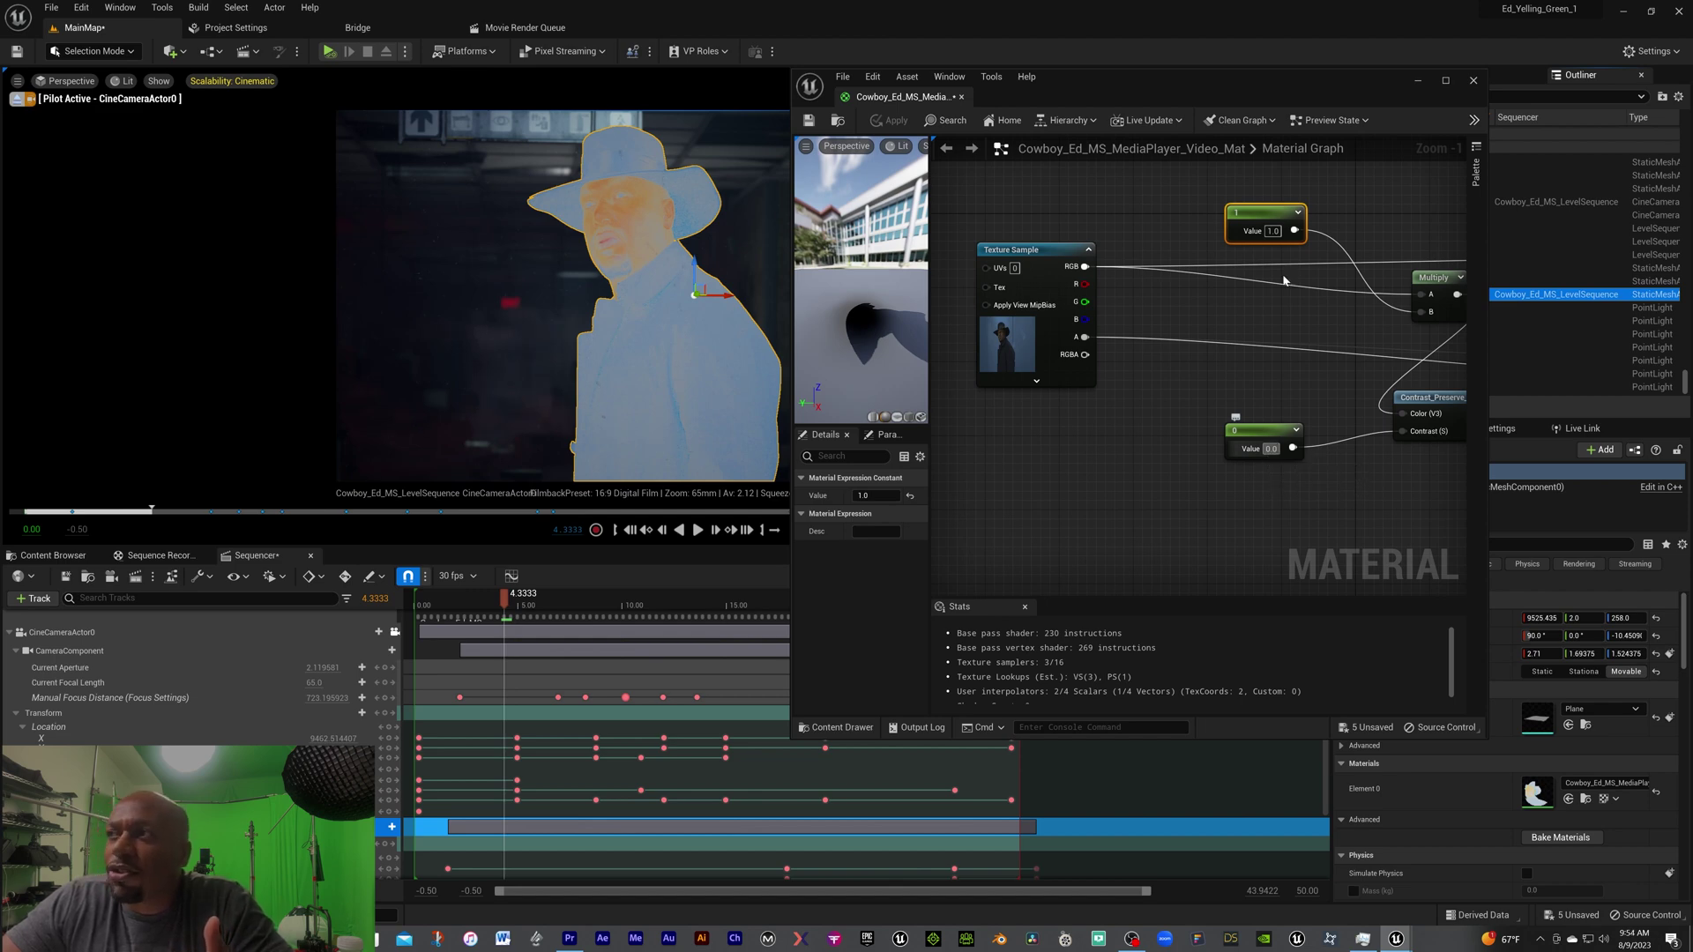
Change the Multiply constant to 2.2 and apply, brightening the cowboy footage.
click(1273, 231)
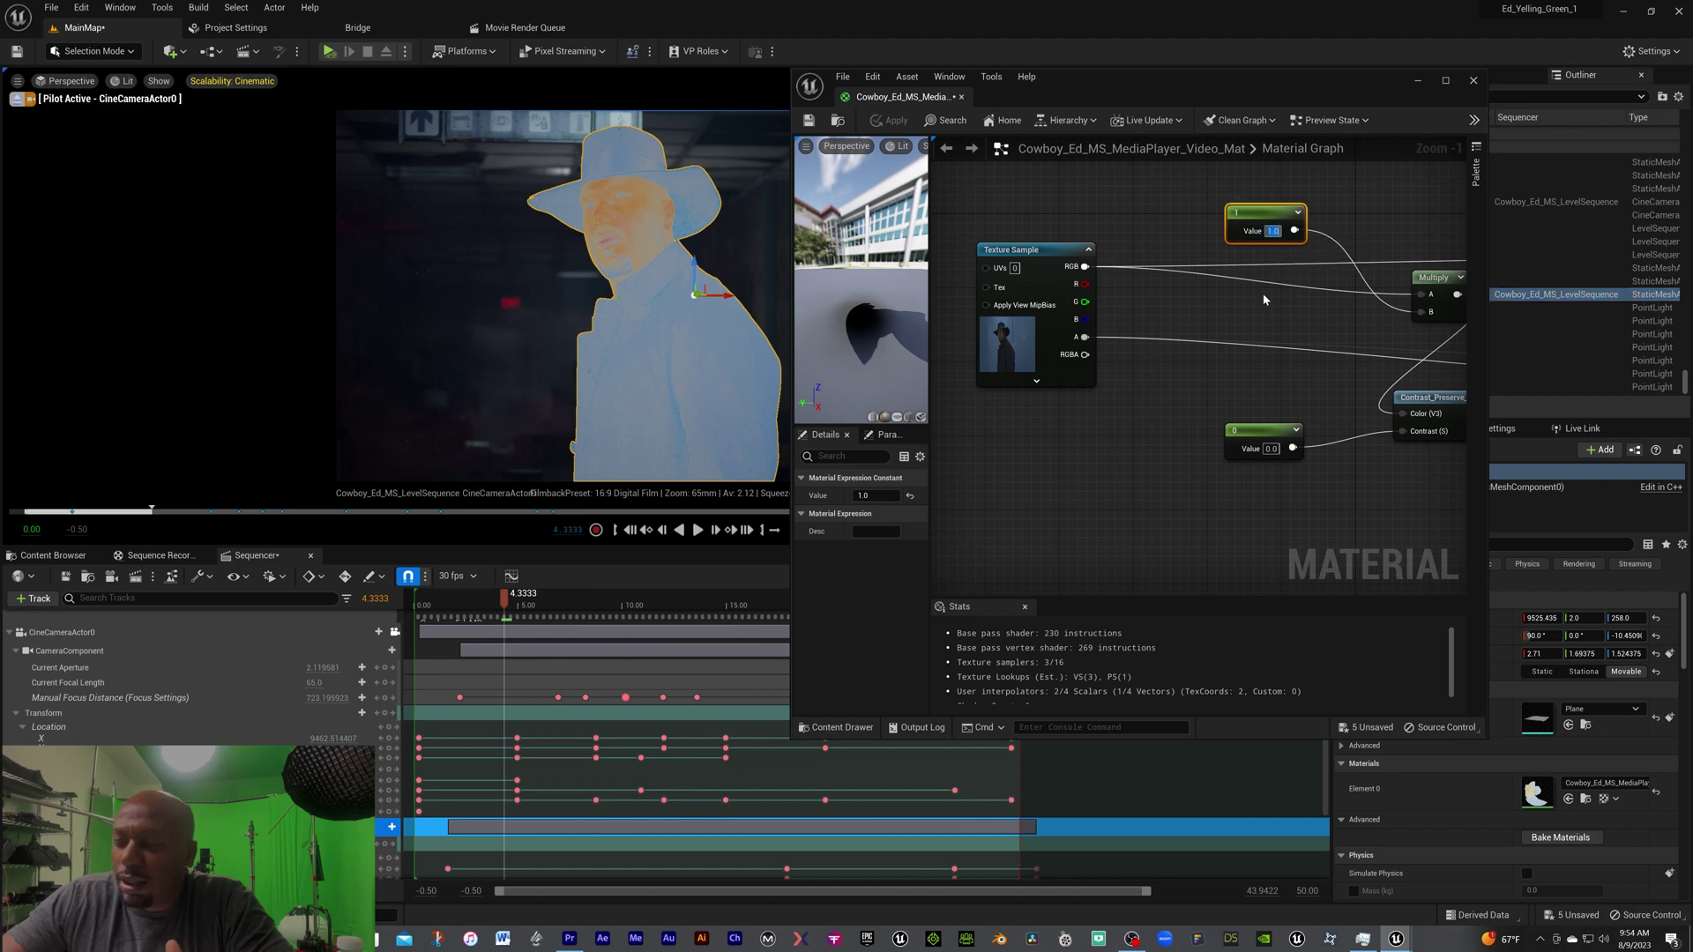
text(2)
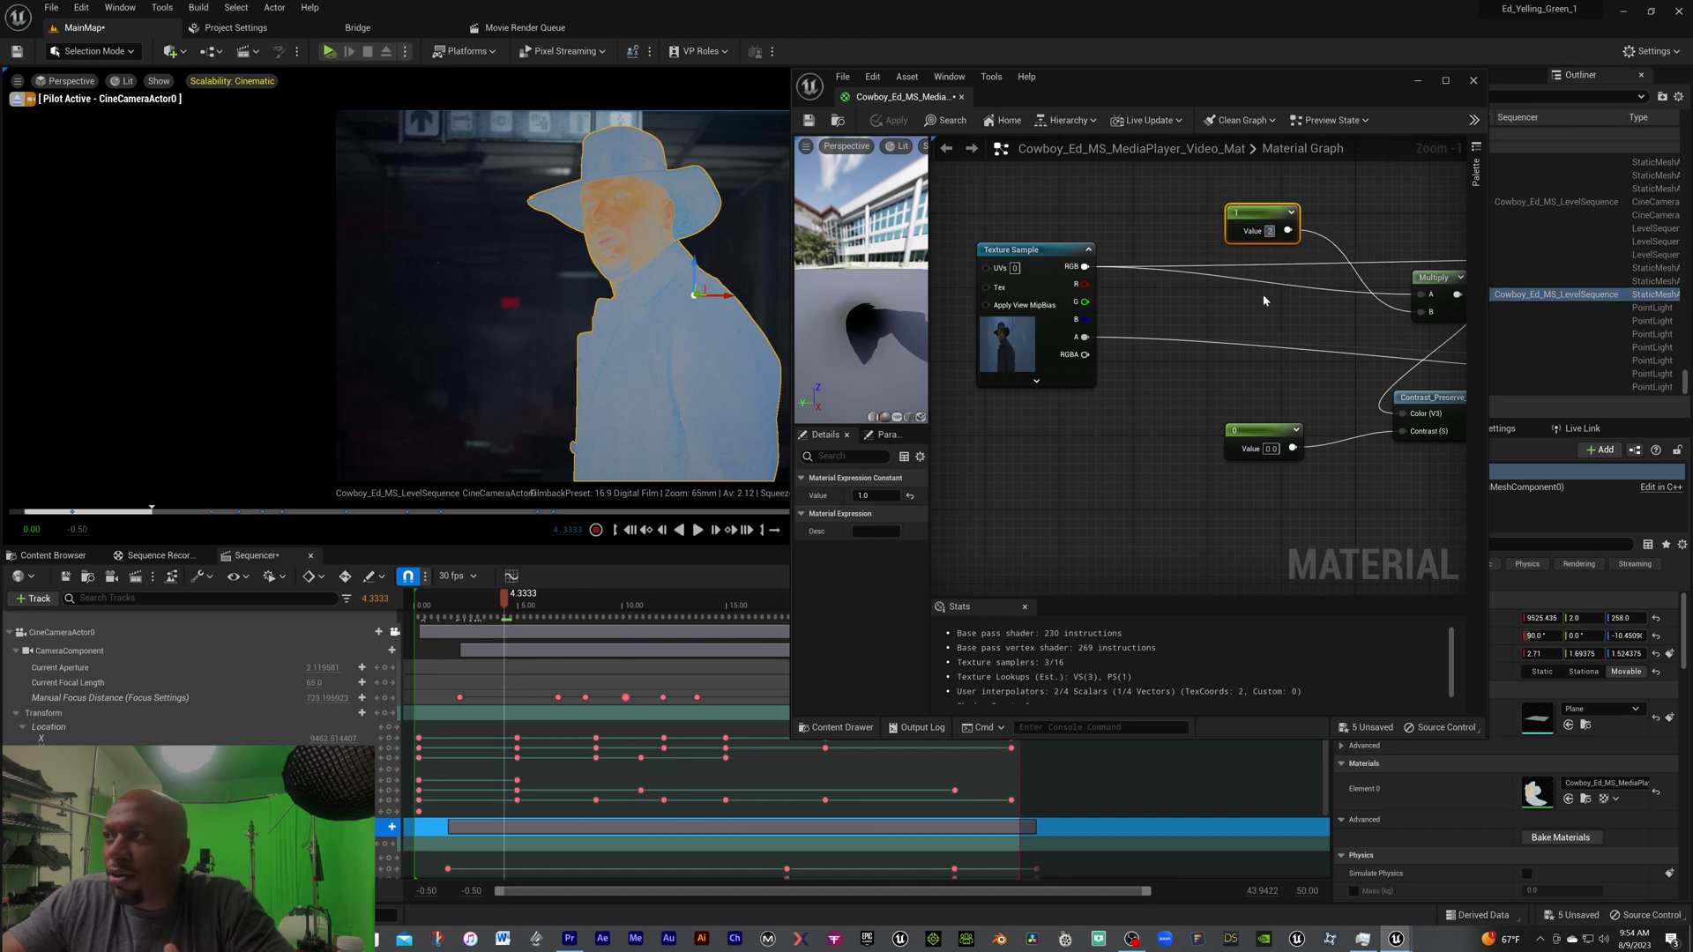
text(.2)
key(Return)
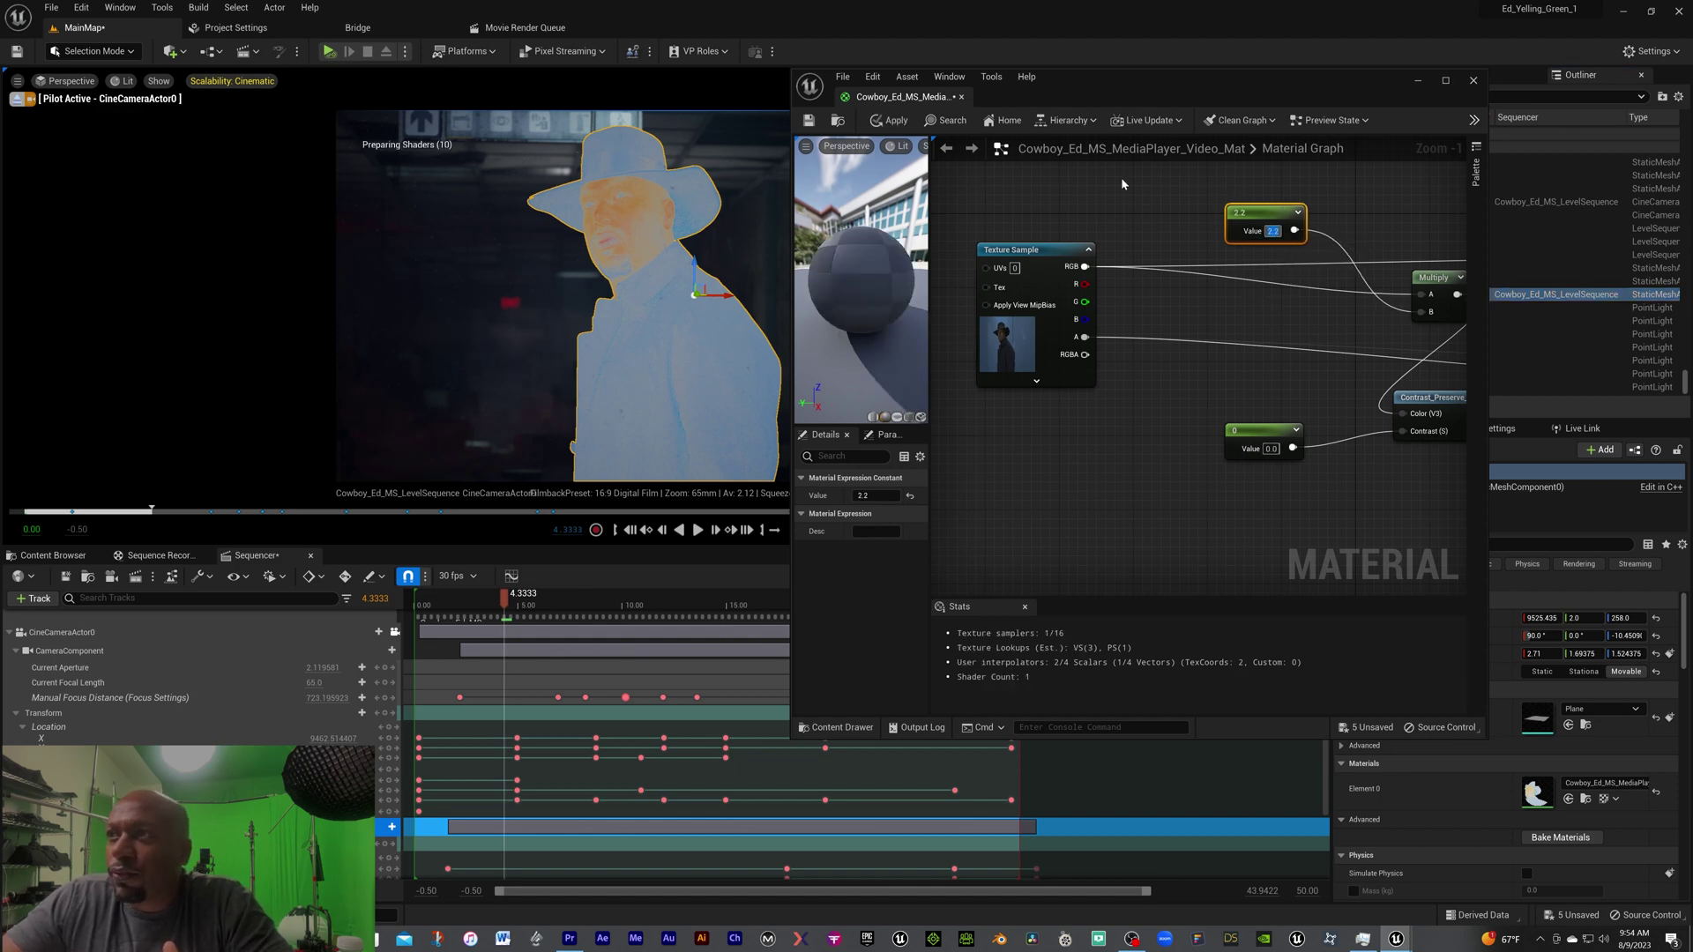
click(891, 121)
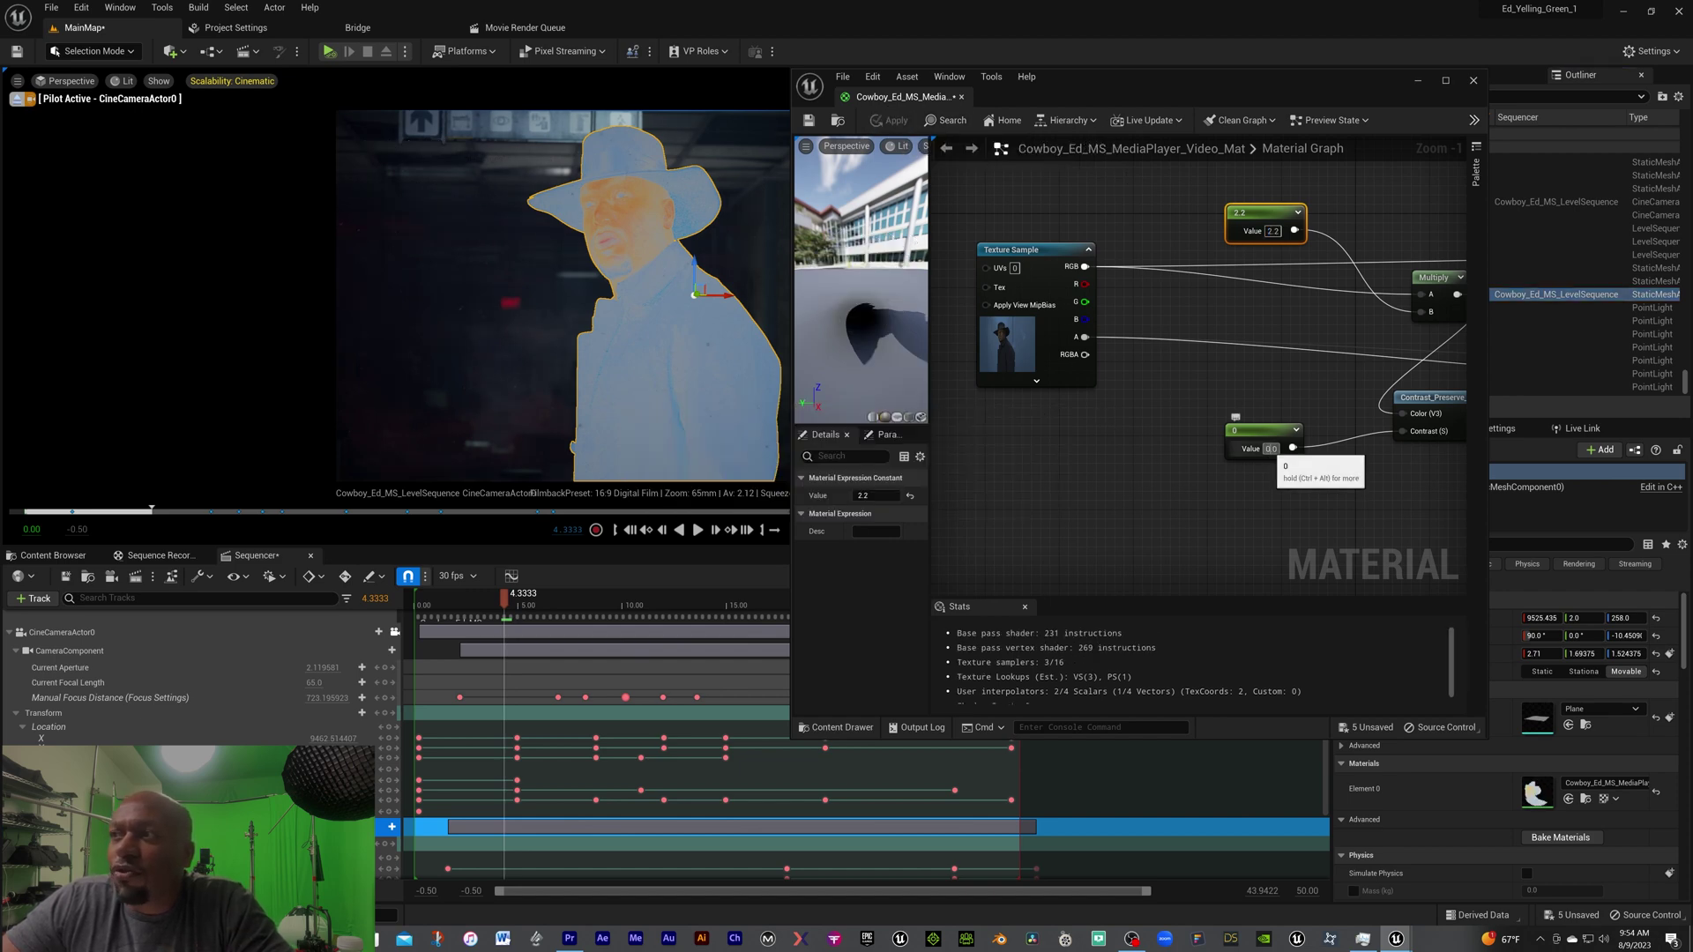
Replace the contrast constant's 0.0 with 0.5 and save the material with Ctrl+S.
click(1270, 449)
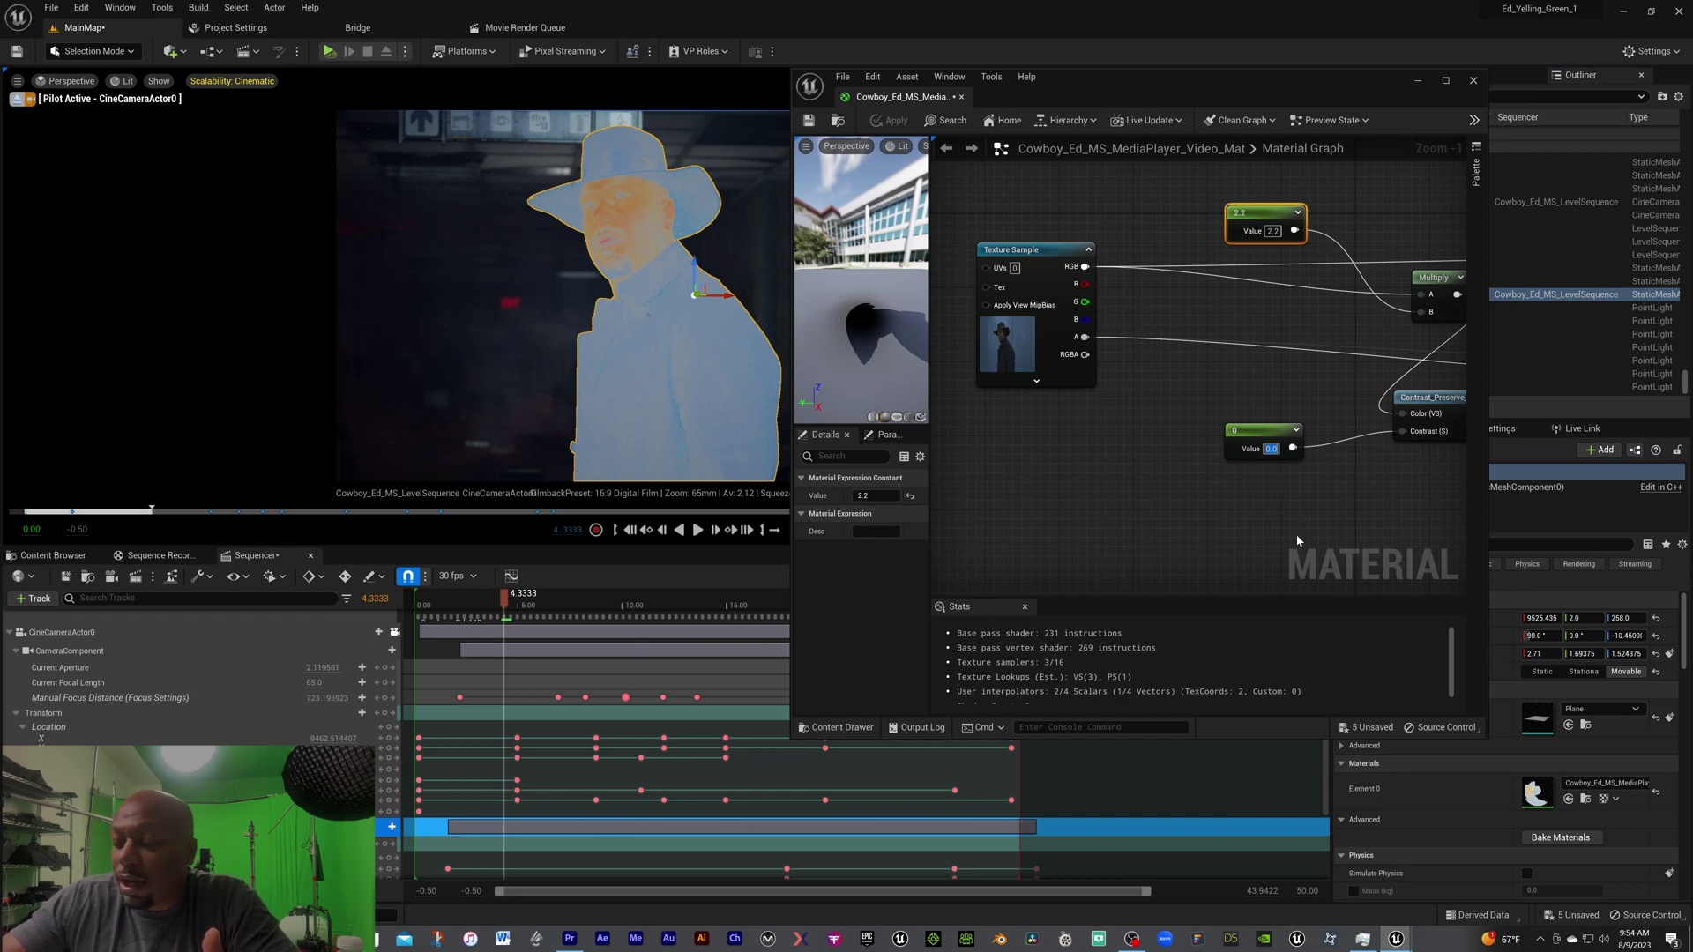
key(BackSpace)
text(0.5)
key(Return)
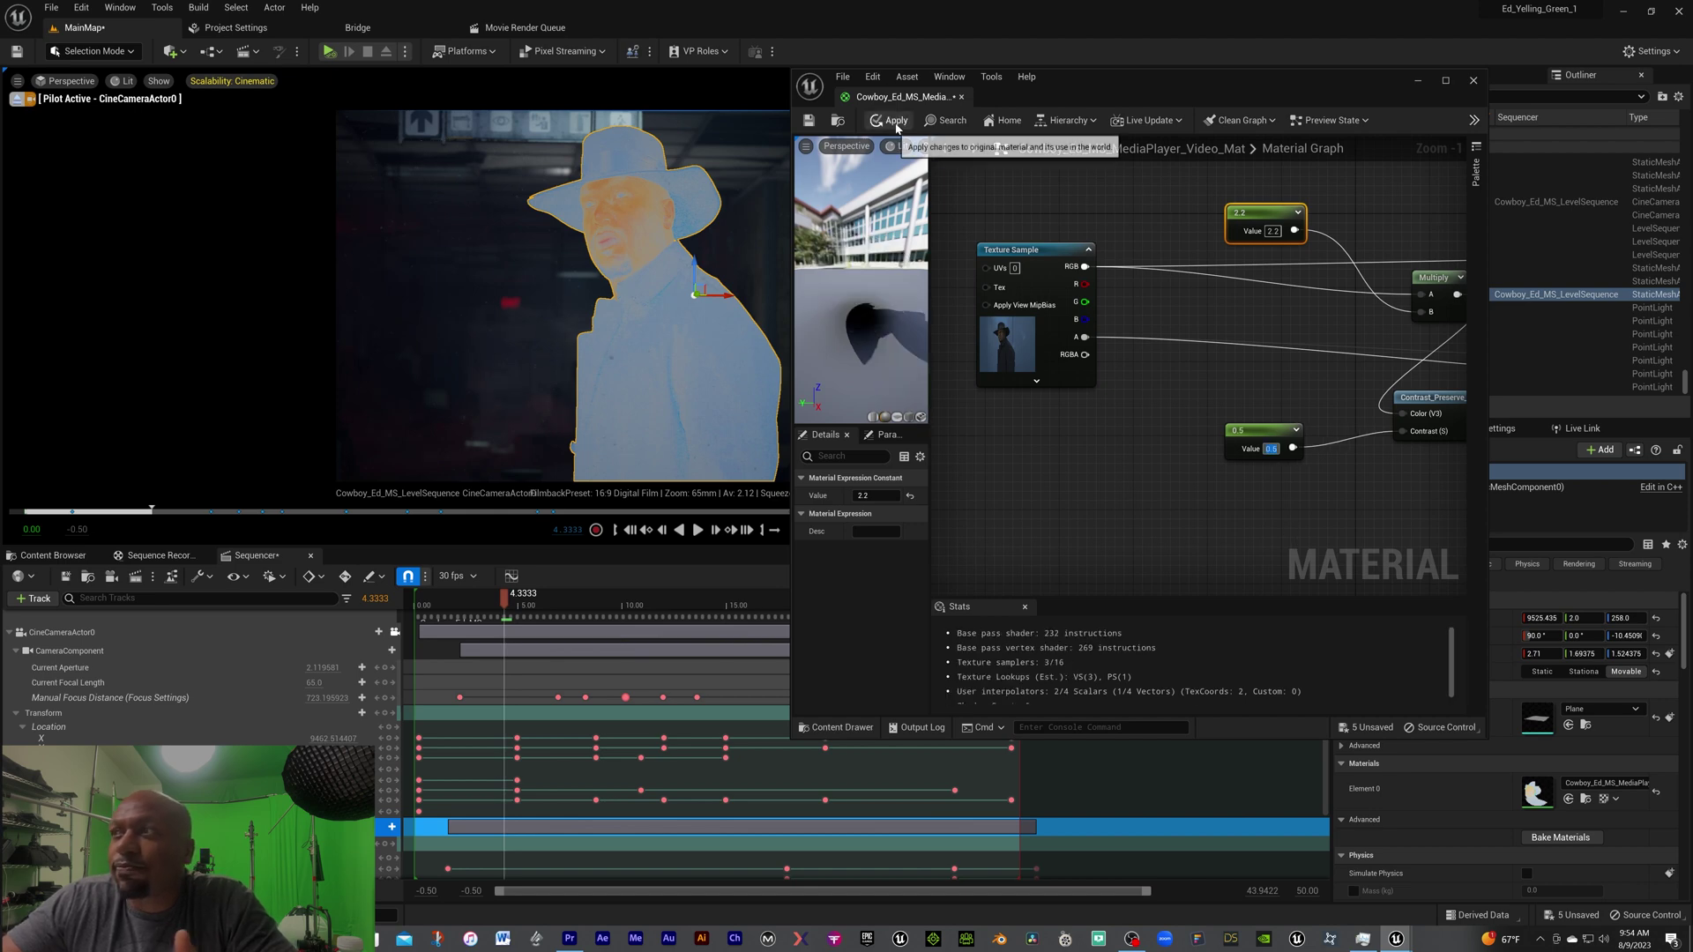
key(ctrl+s)
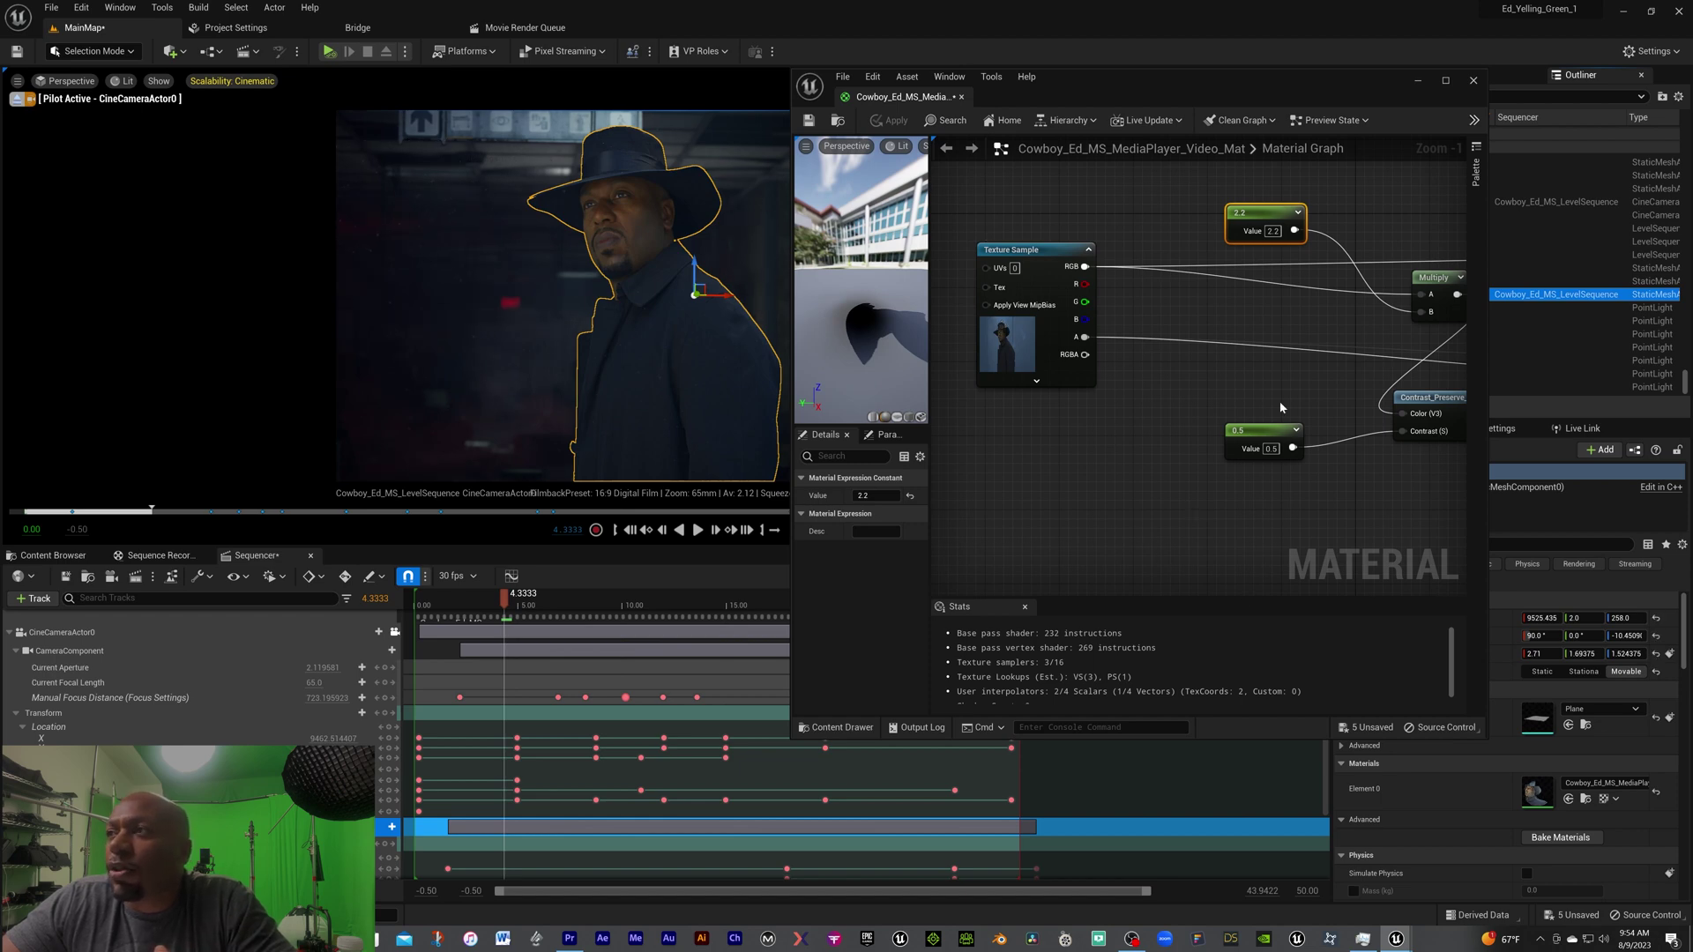
Try Multiply constant values of 1.5 and then 0.5, applying the darker 0.5 result.
click(1273, 231)
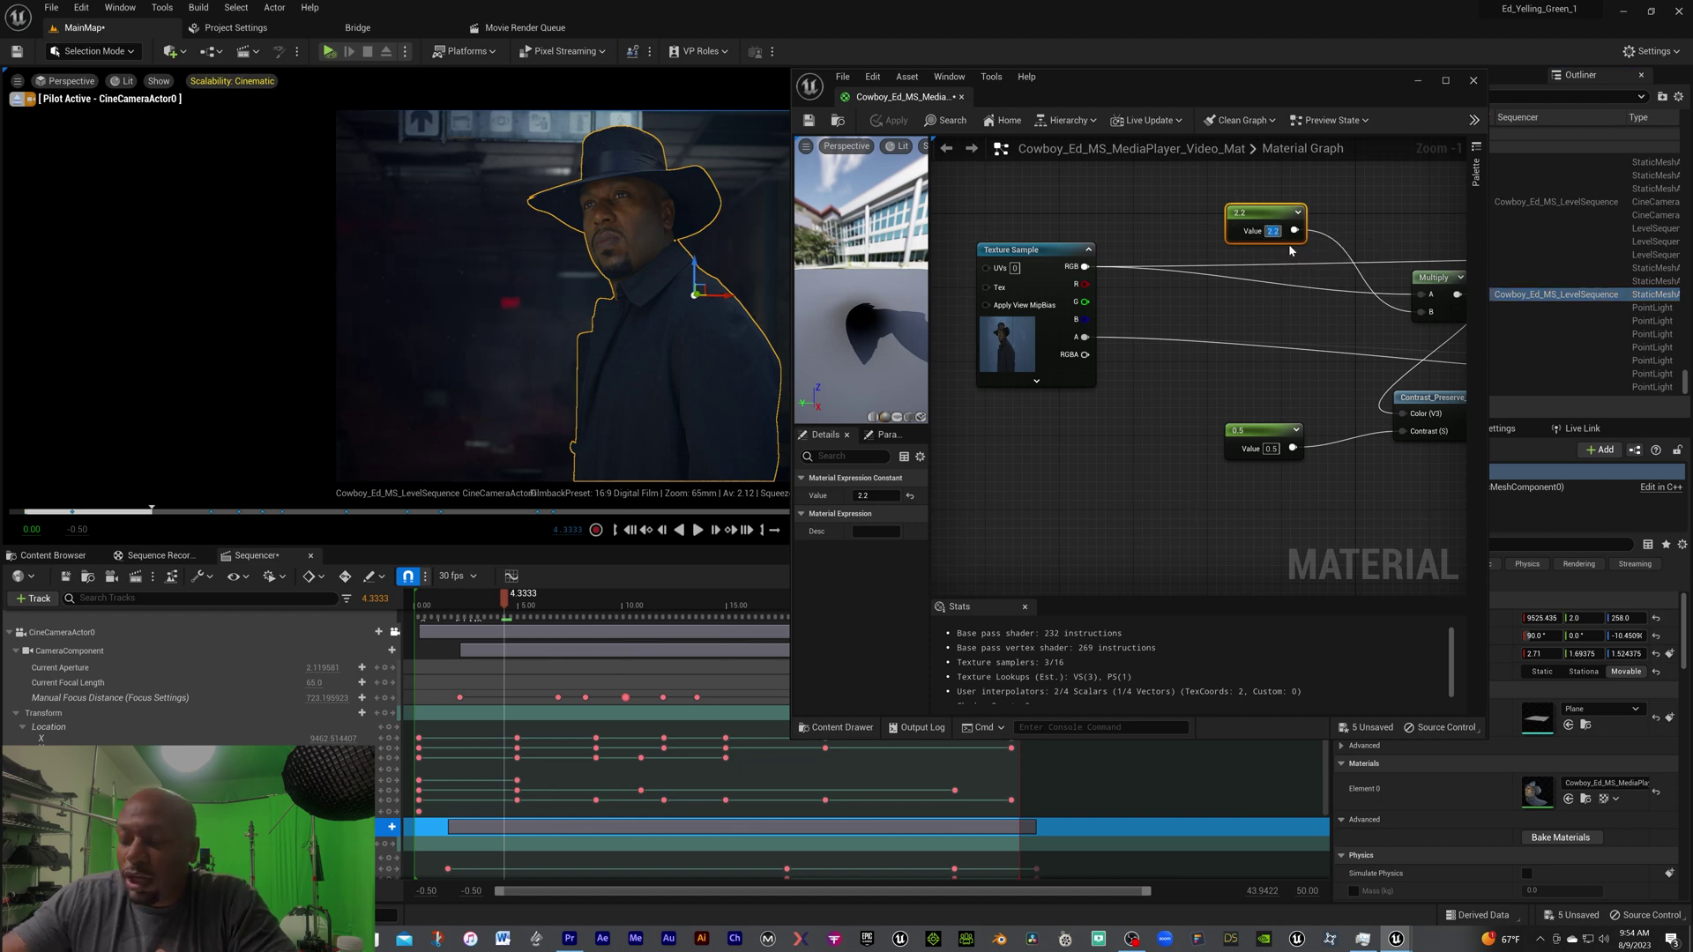
text(1.5)
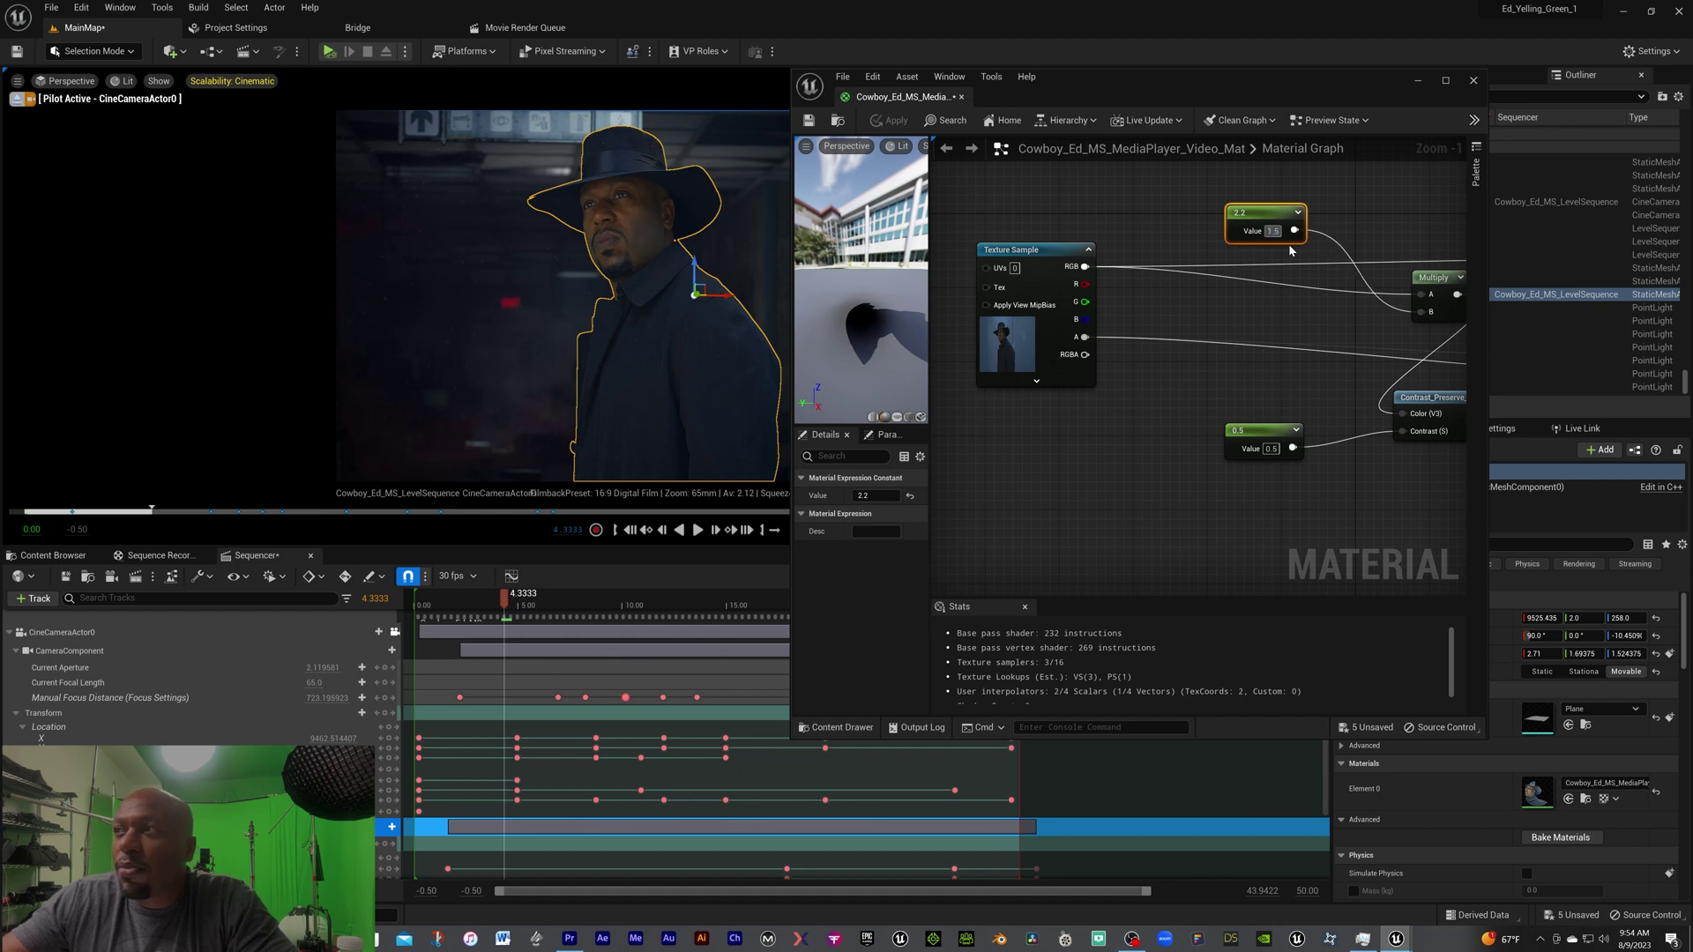
key(Return)
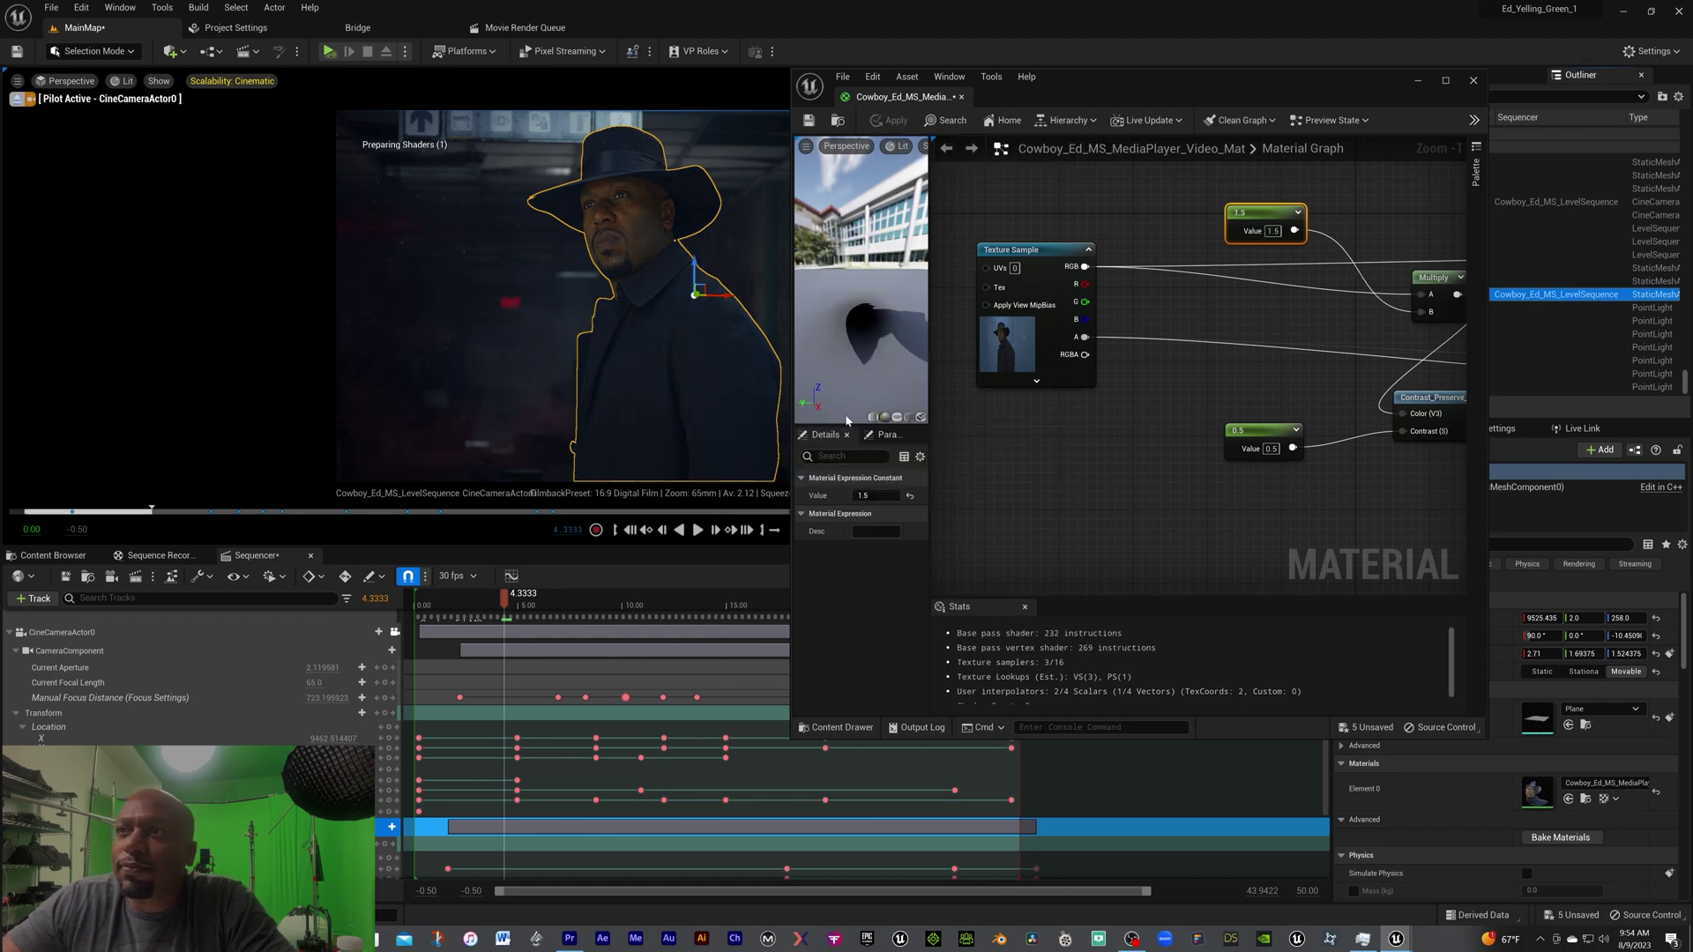
click(1276, 232)
text(0.5)
key(Return)
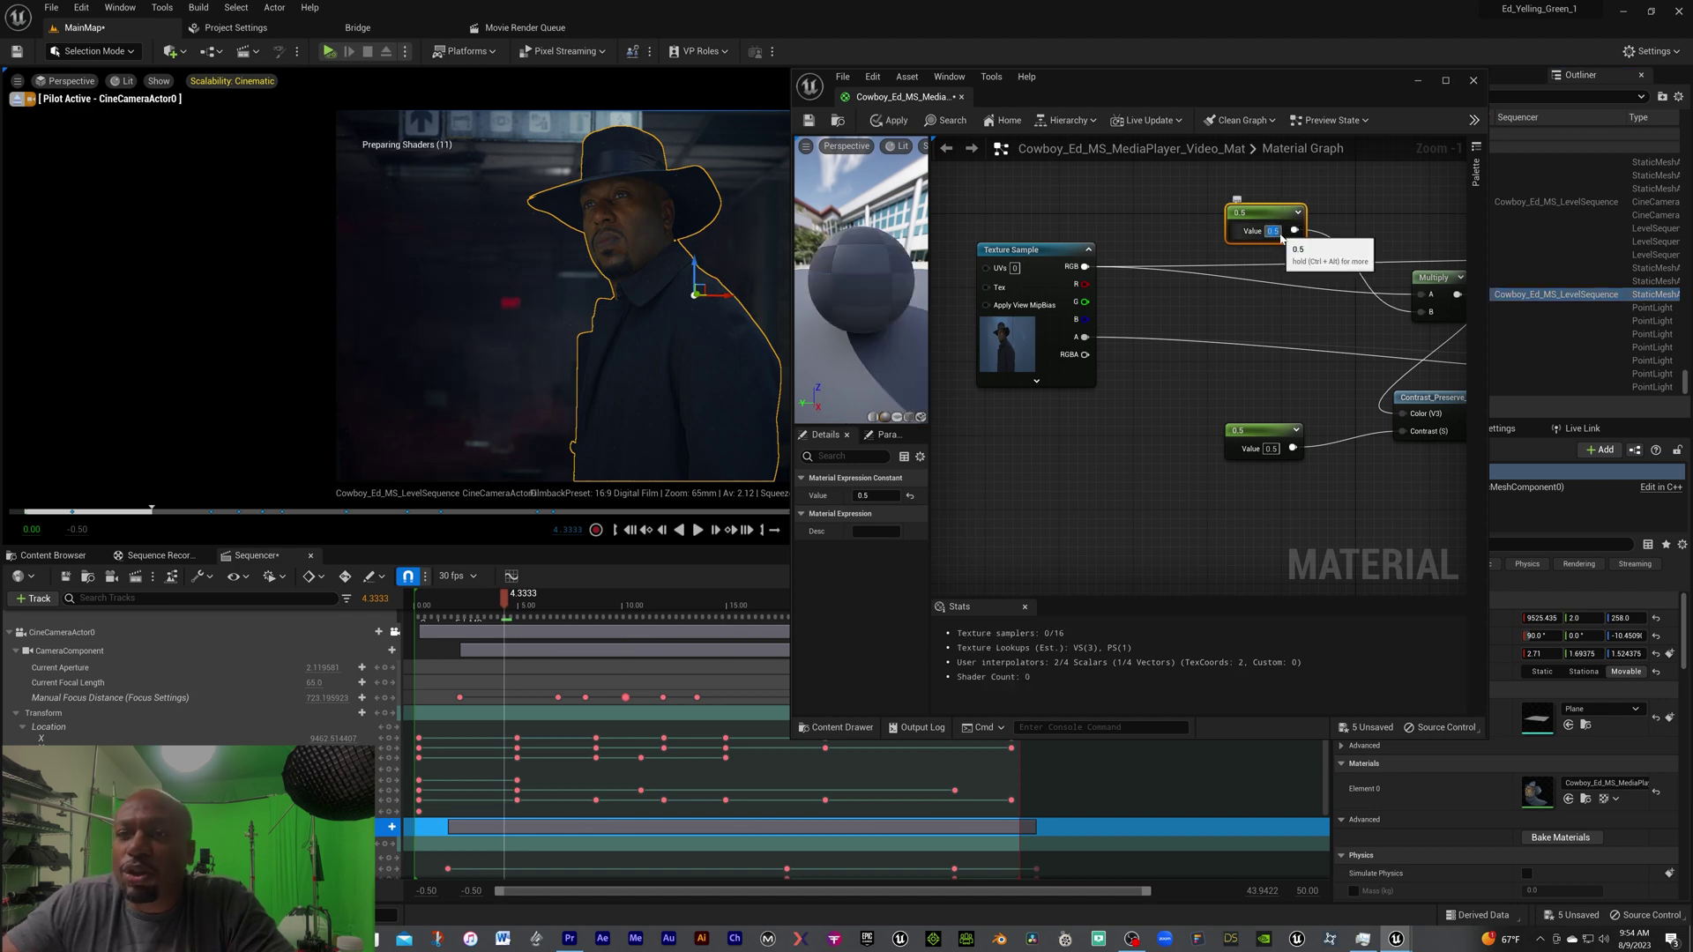
click(891, 120)
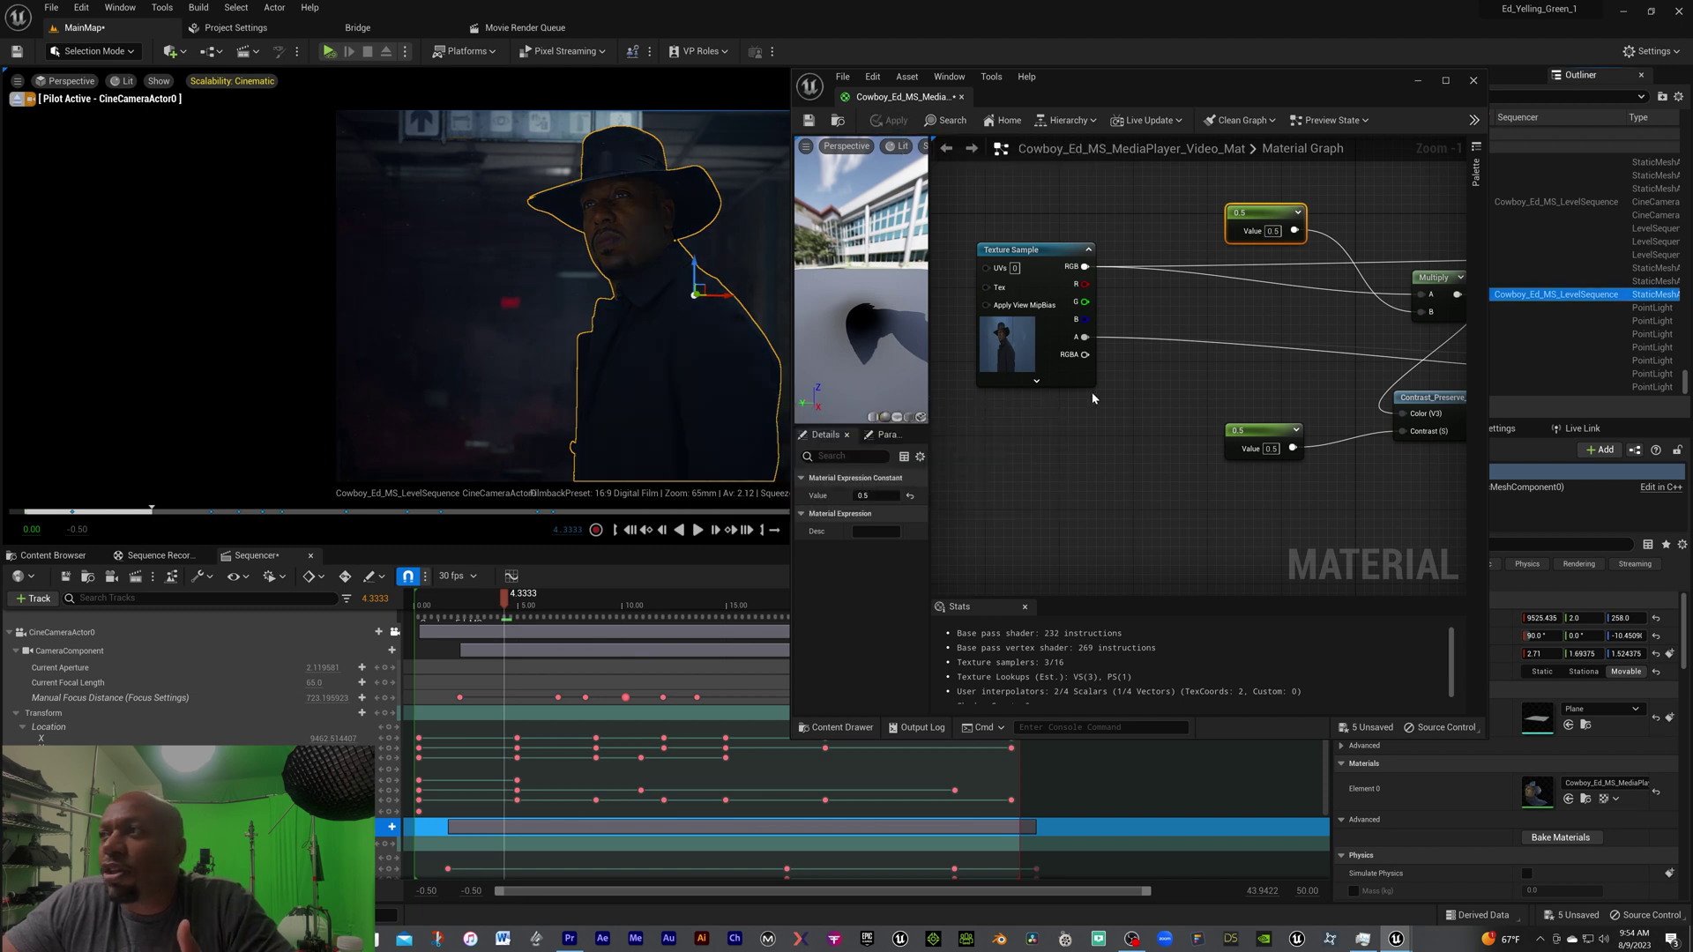
Restore the Multiply constant to 2.2.
click(1273, 231)
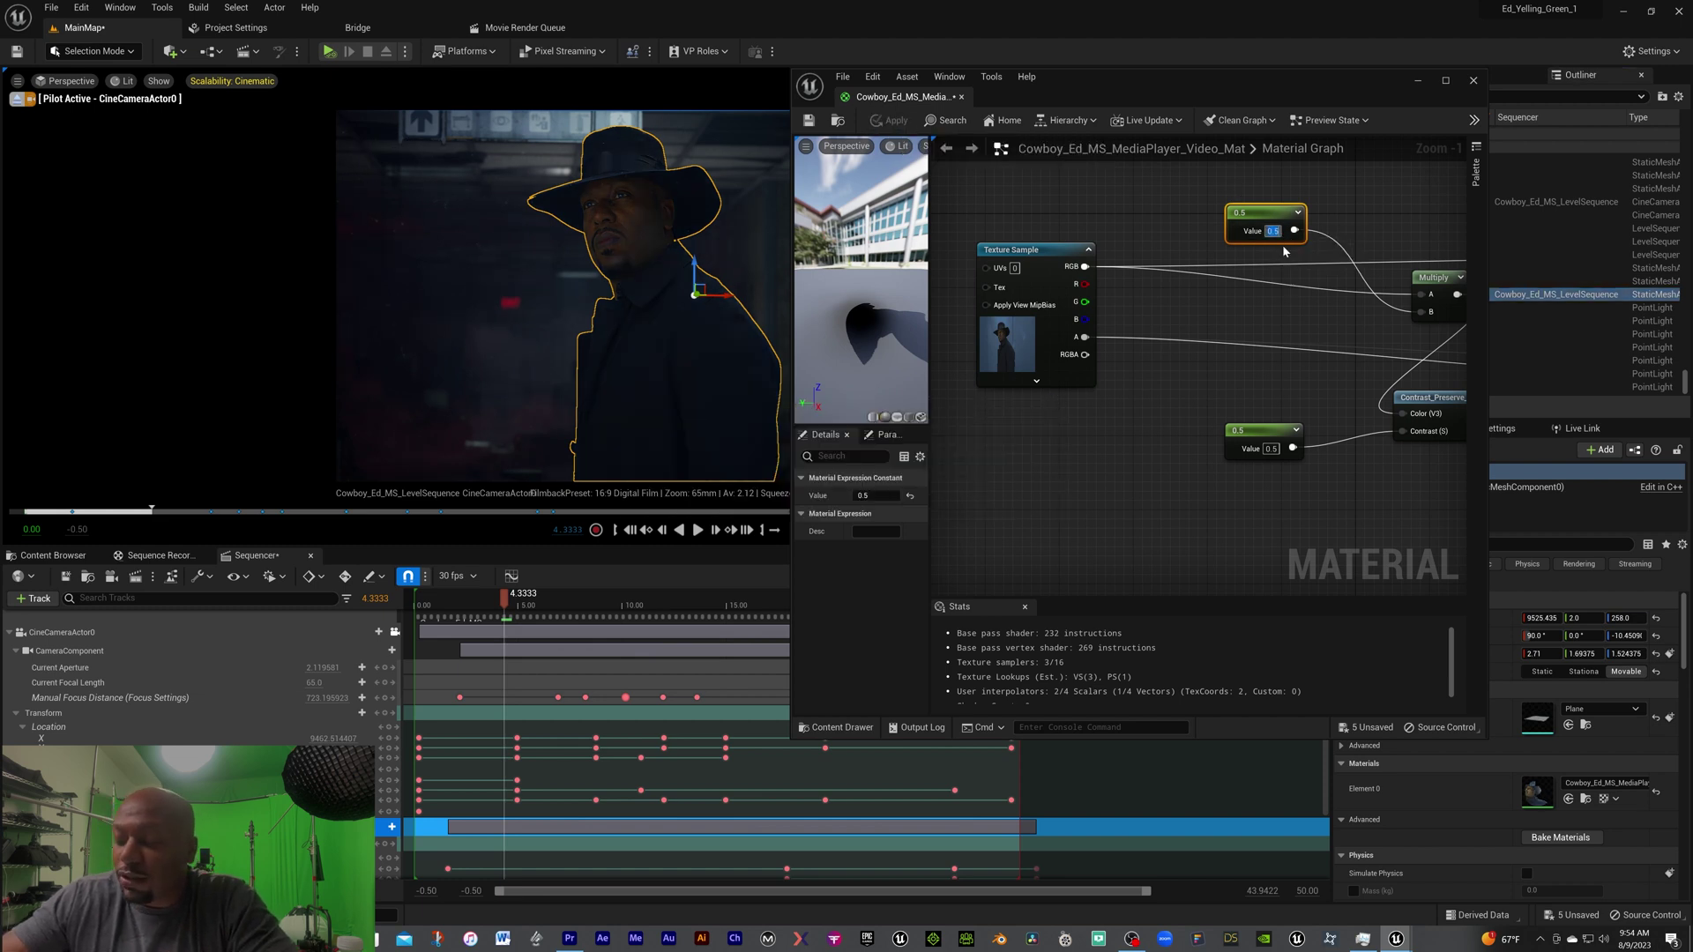
text(2.2)
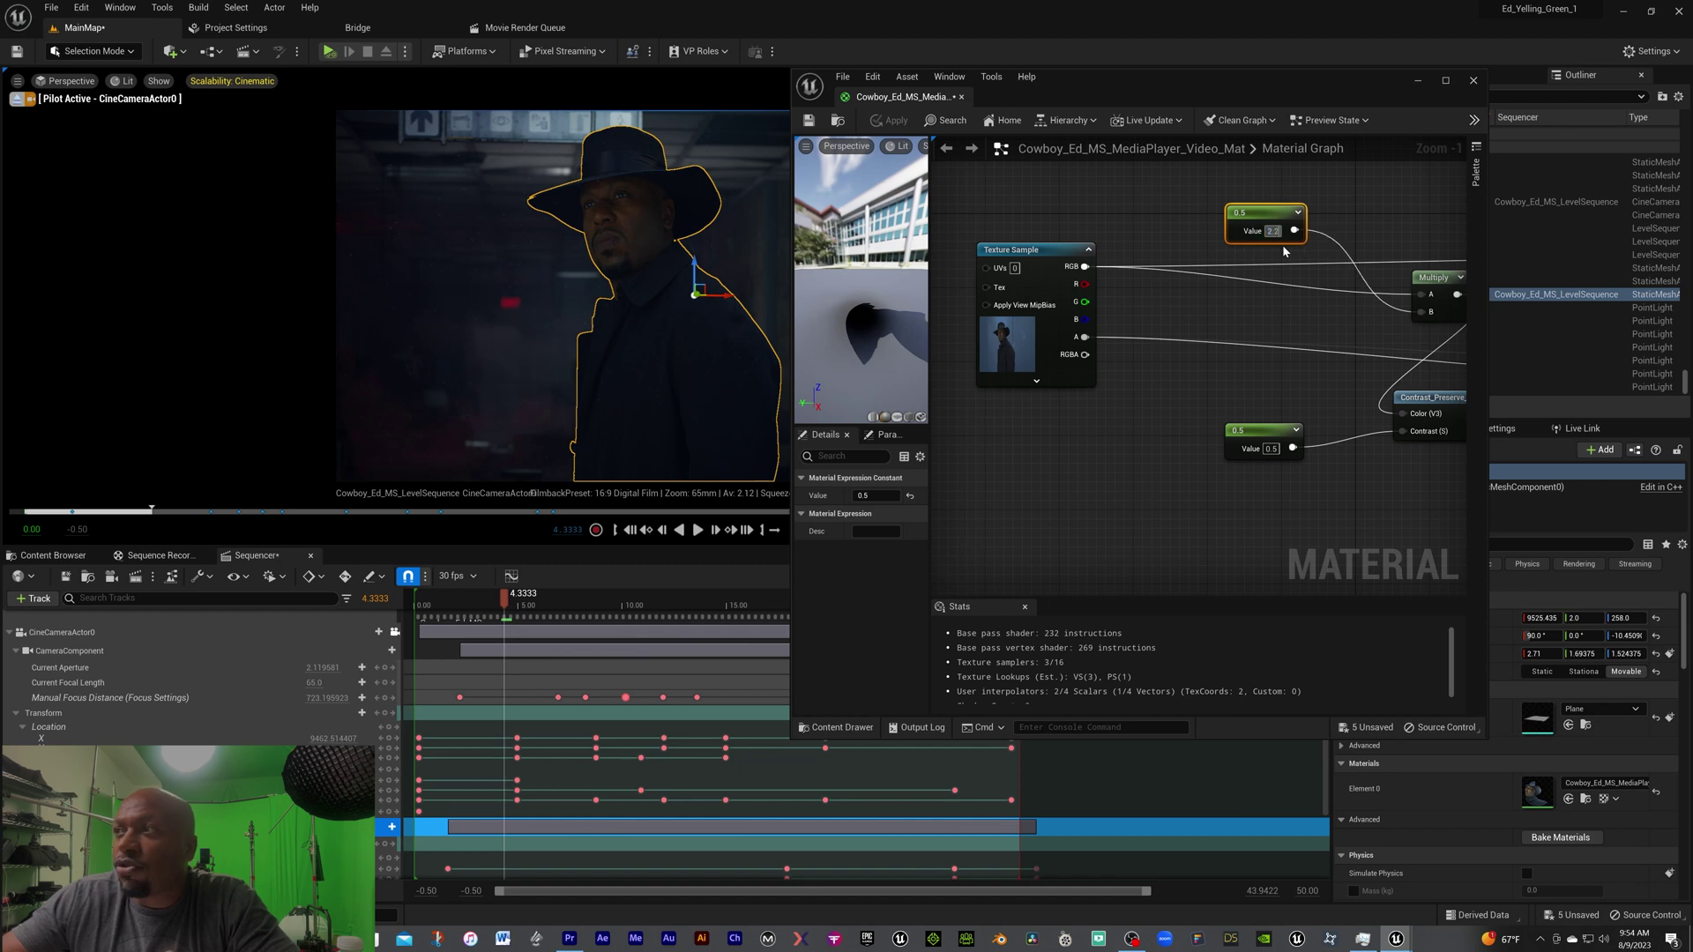
key(Return)
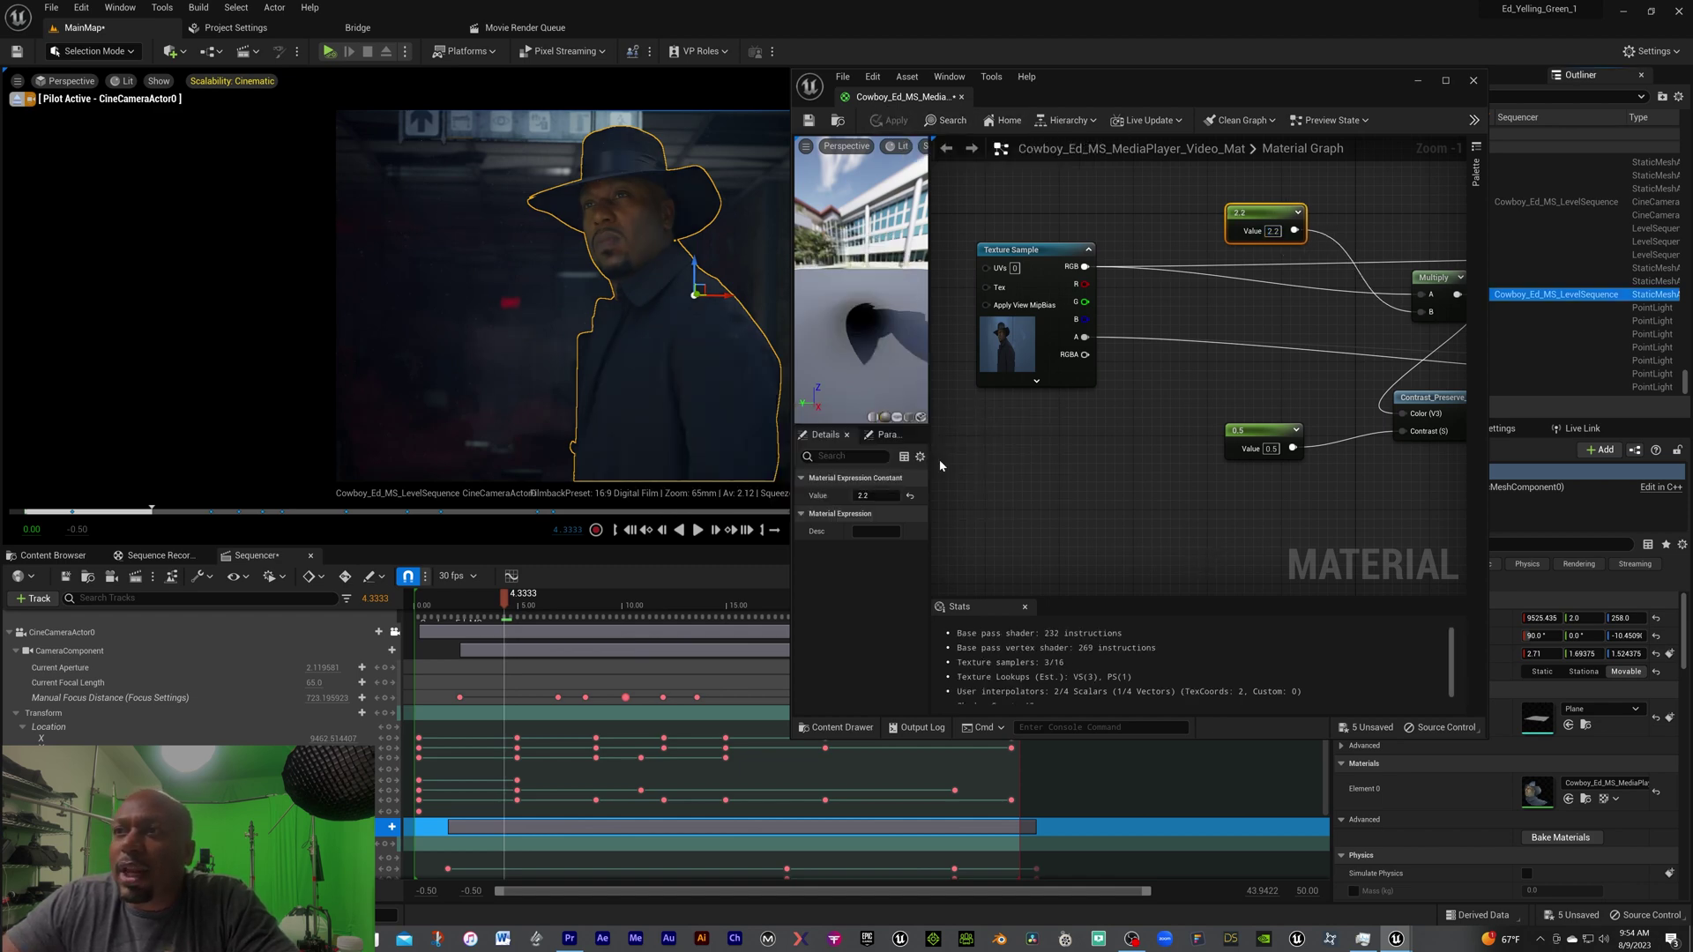
Change the lower contrast constant to 0.65 and save with Ctrl+S to update the cowboy plane.
click(1271, 449)
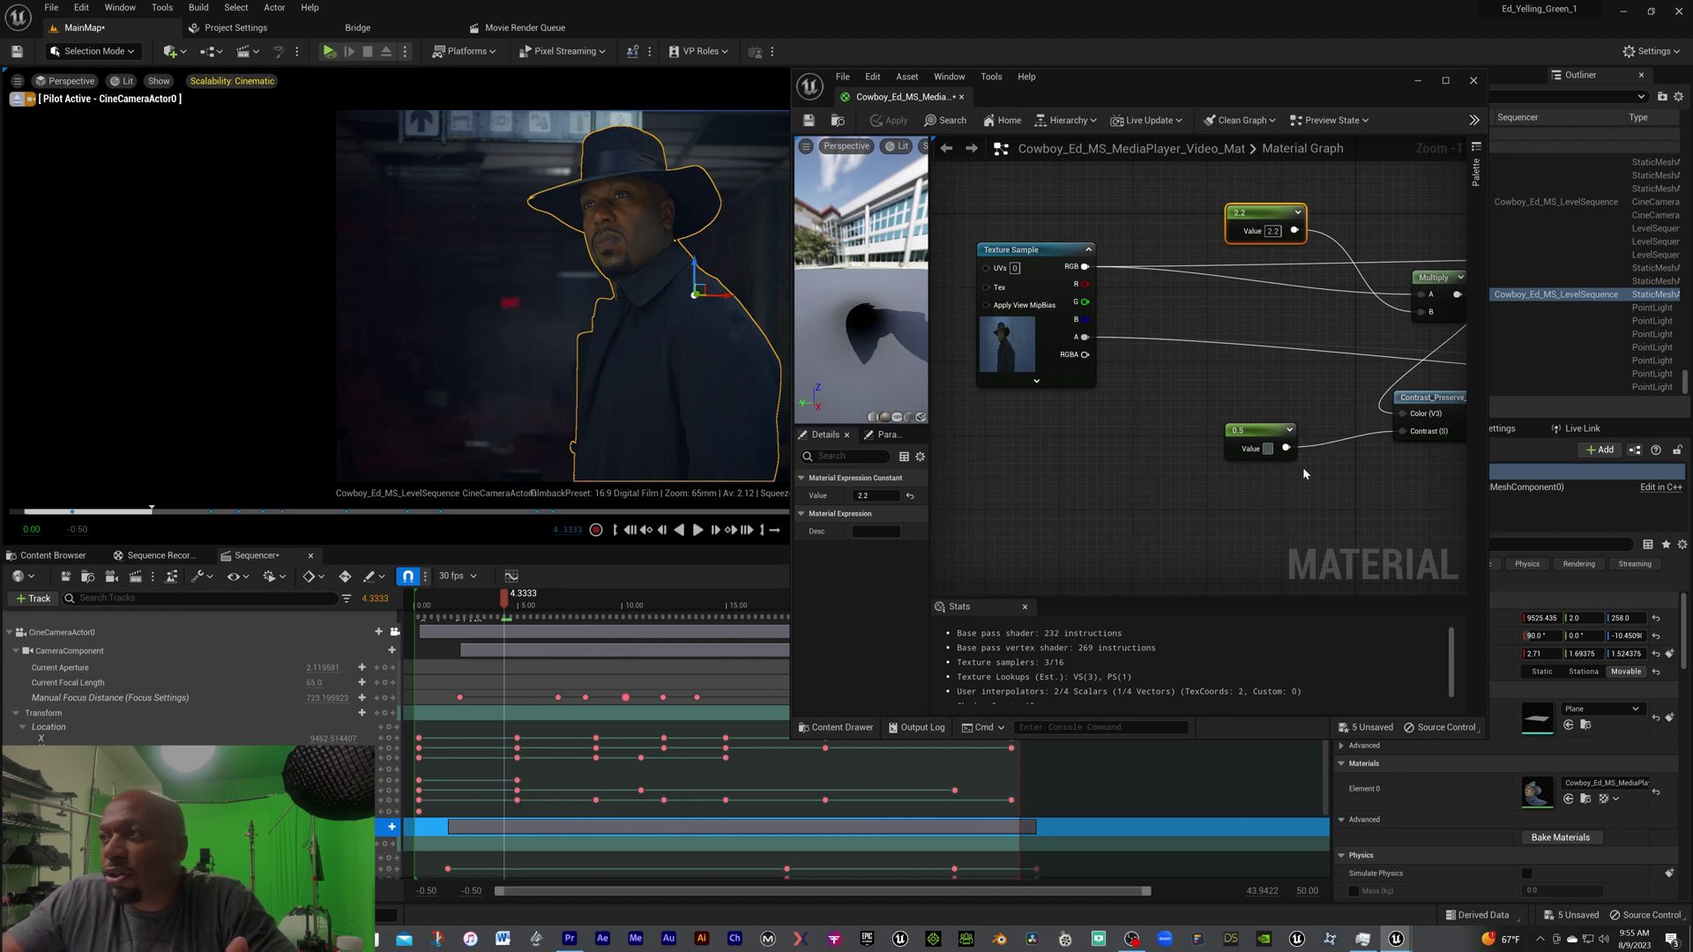
text(0.65)
key(Return)
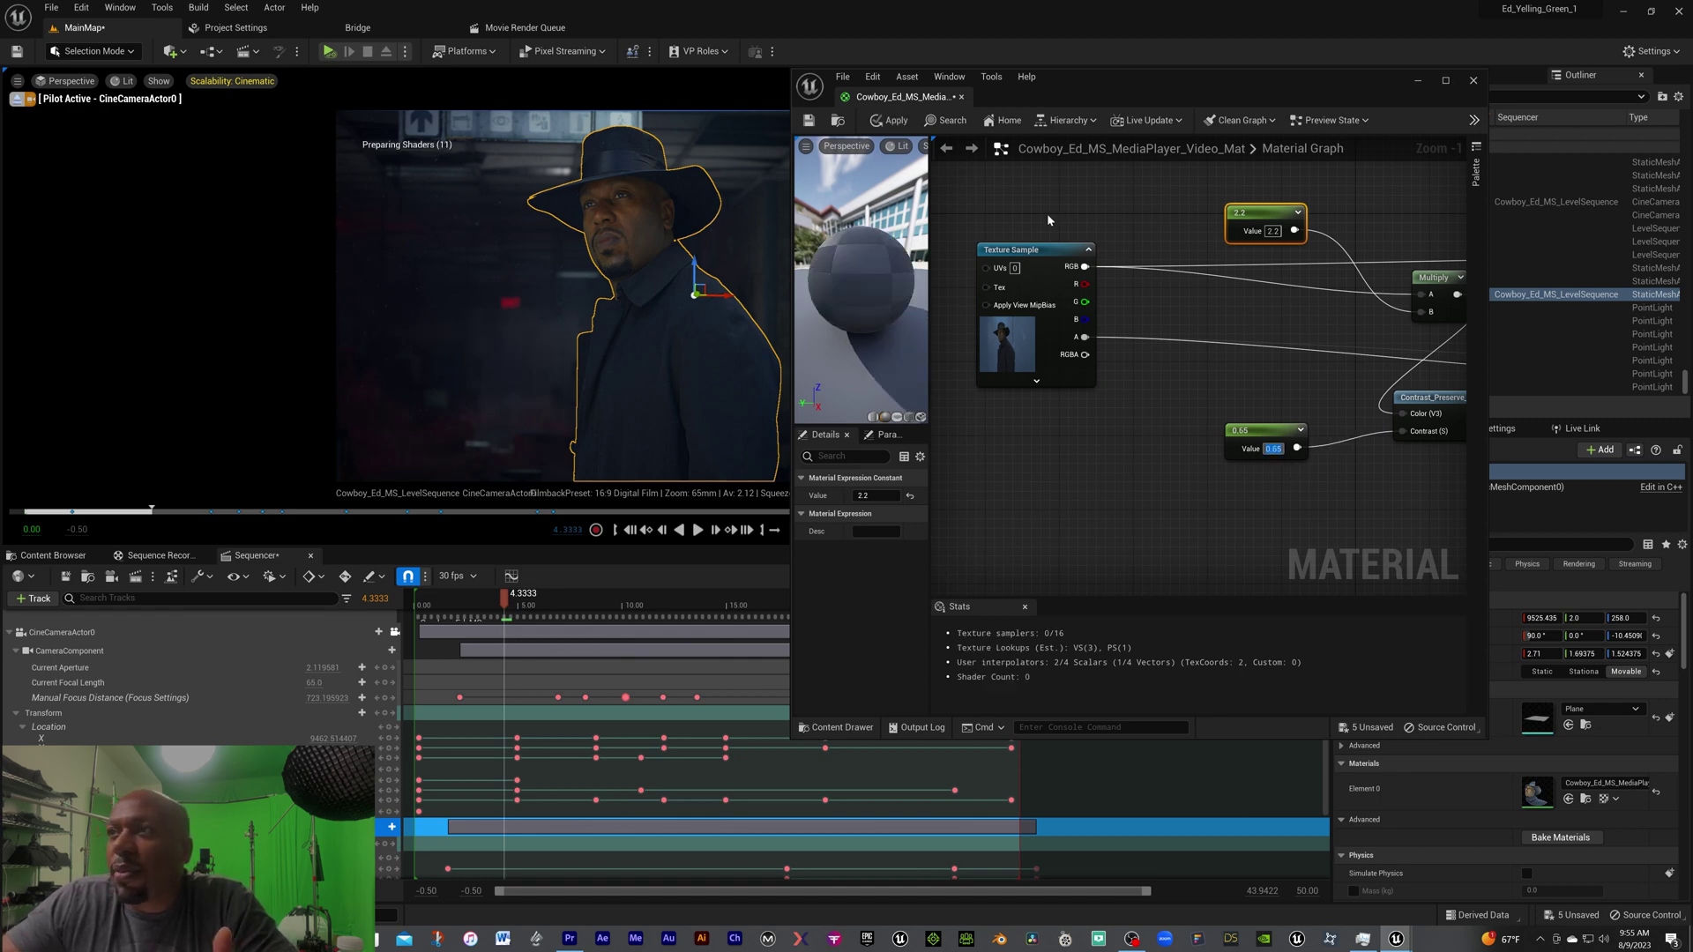
key(ctrl+s)
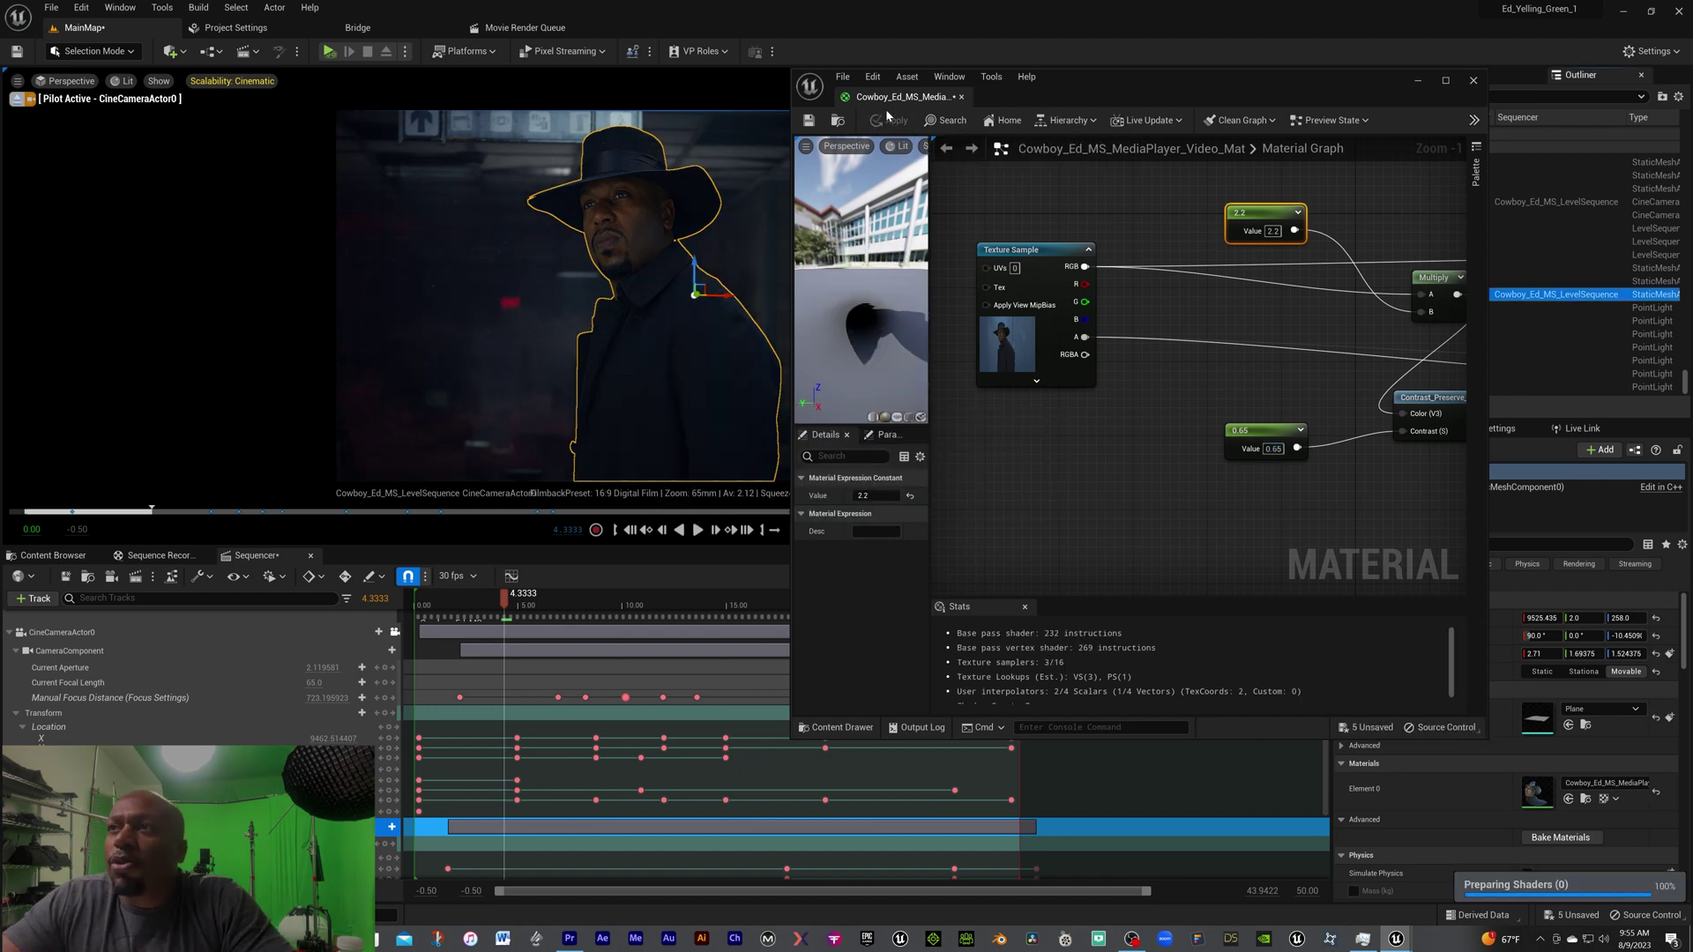
Dock the cowboy material editor beside MainMap, save the material, and select BP_Fake_Cloud3 in the level.
drag(891, 97, 657, 35)
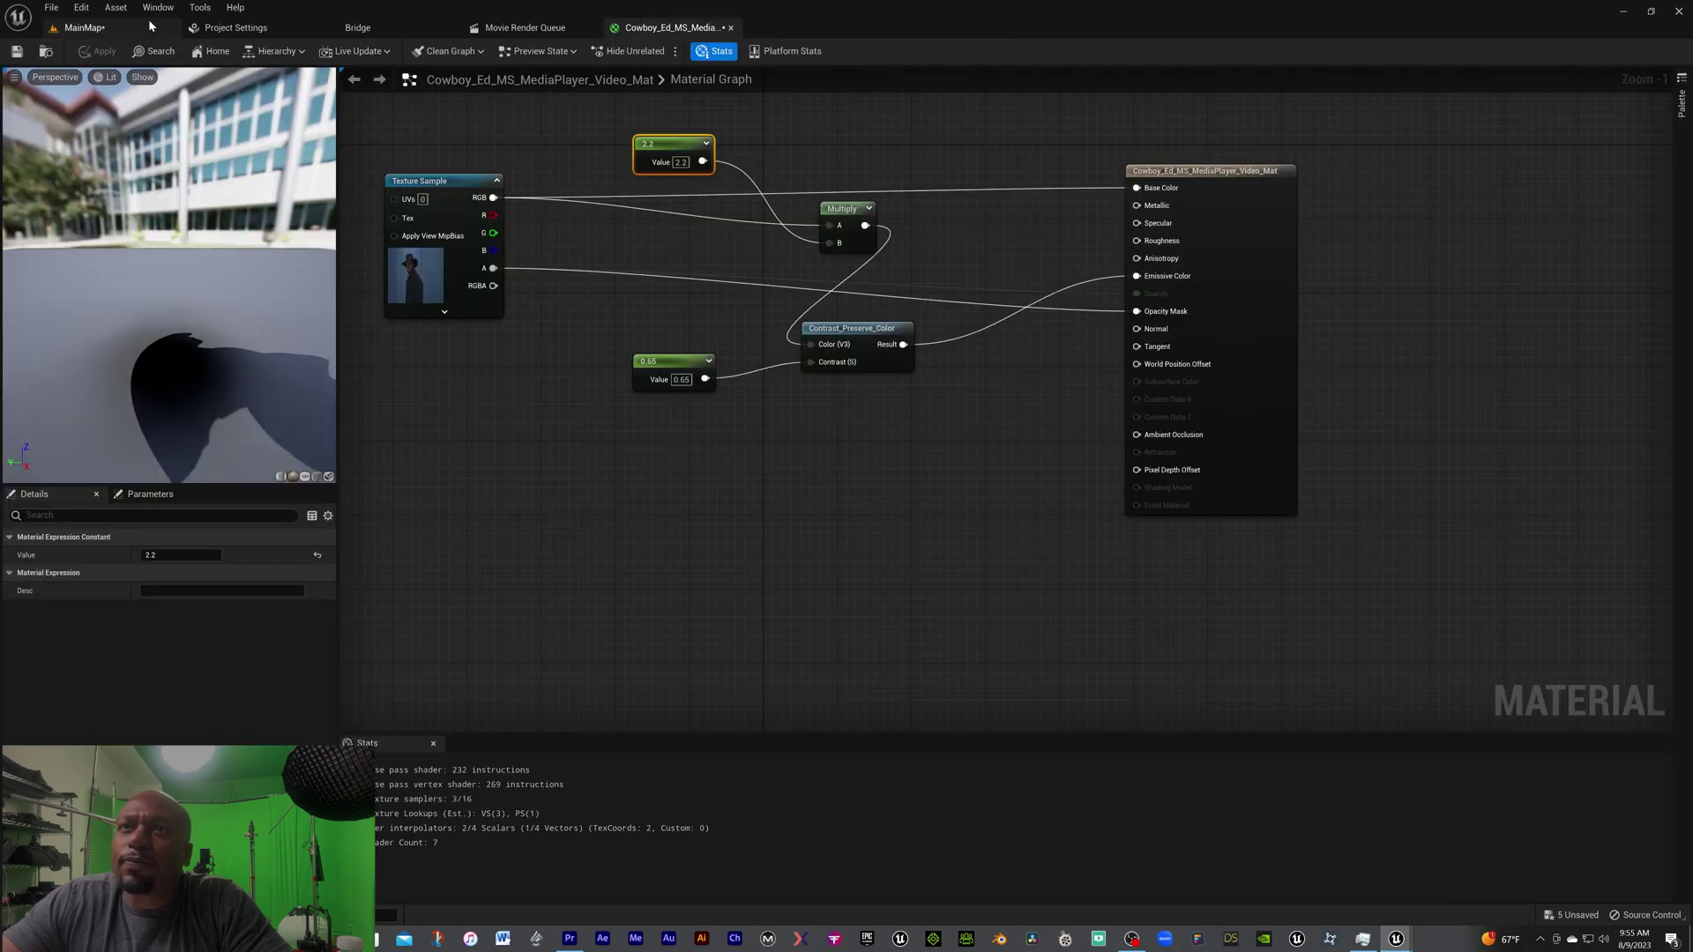
click(84, 27)
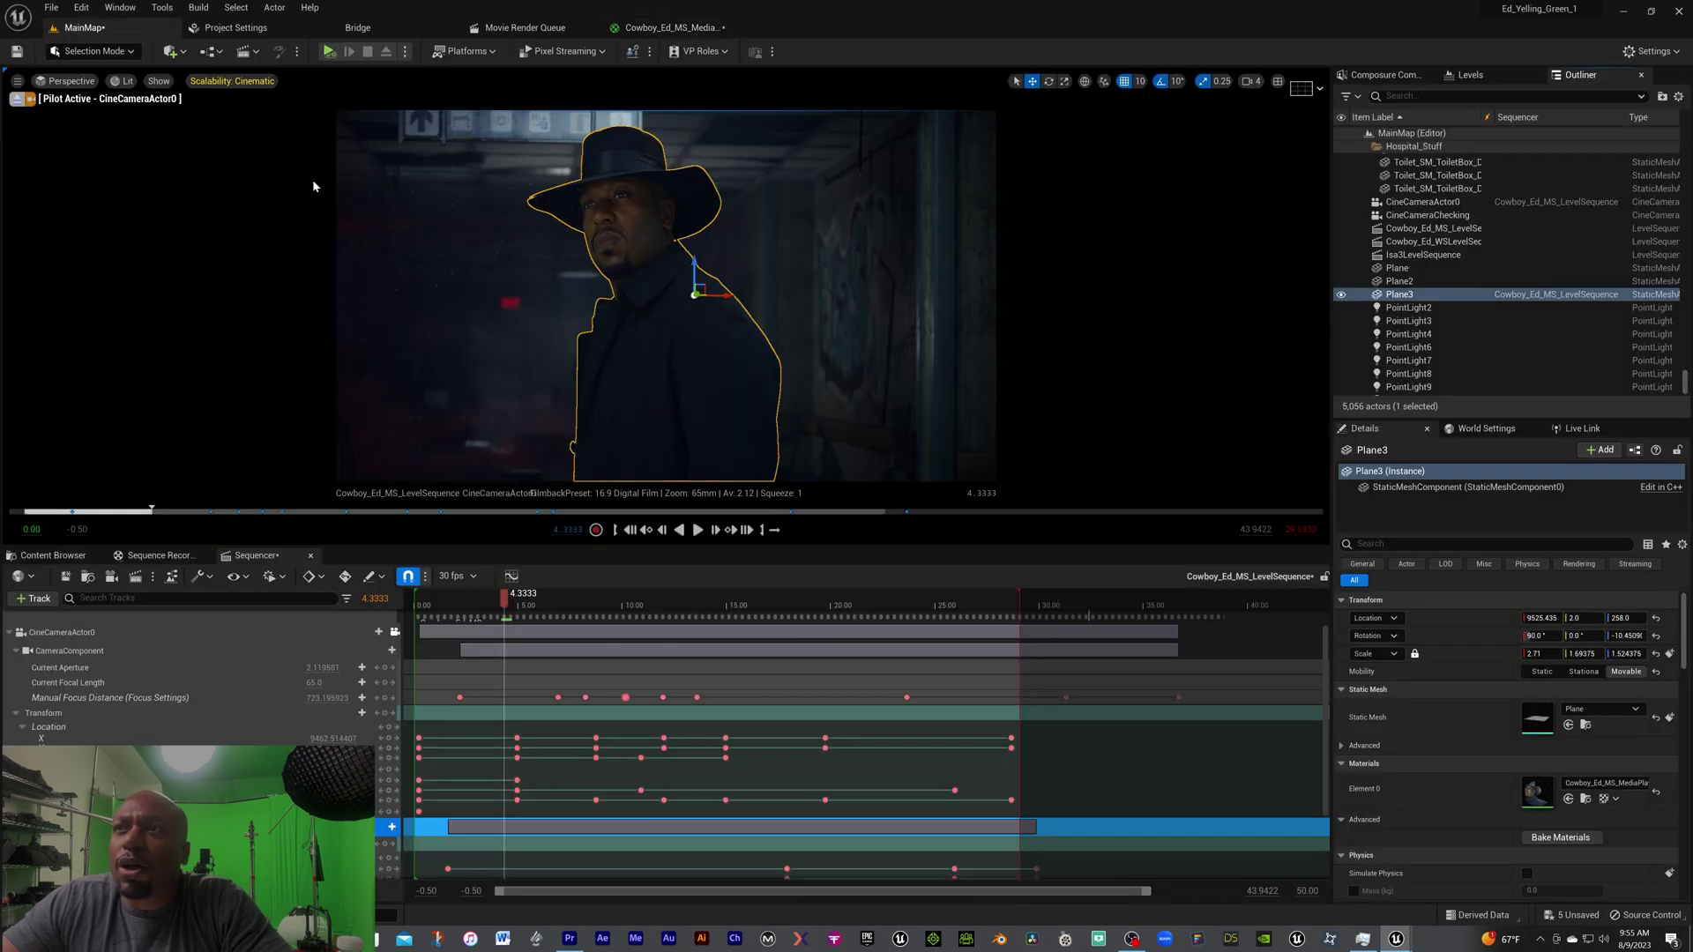
click(663, 28)
click(17, 51)
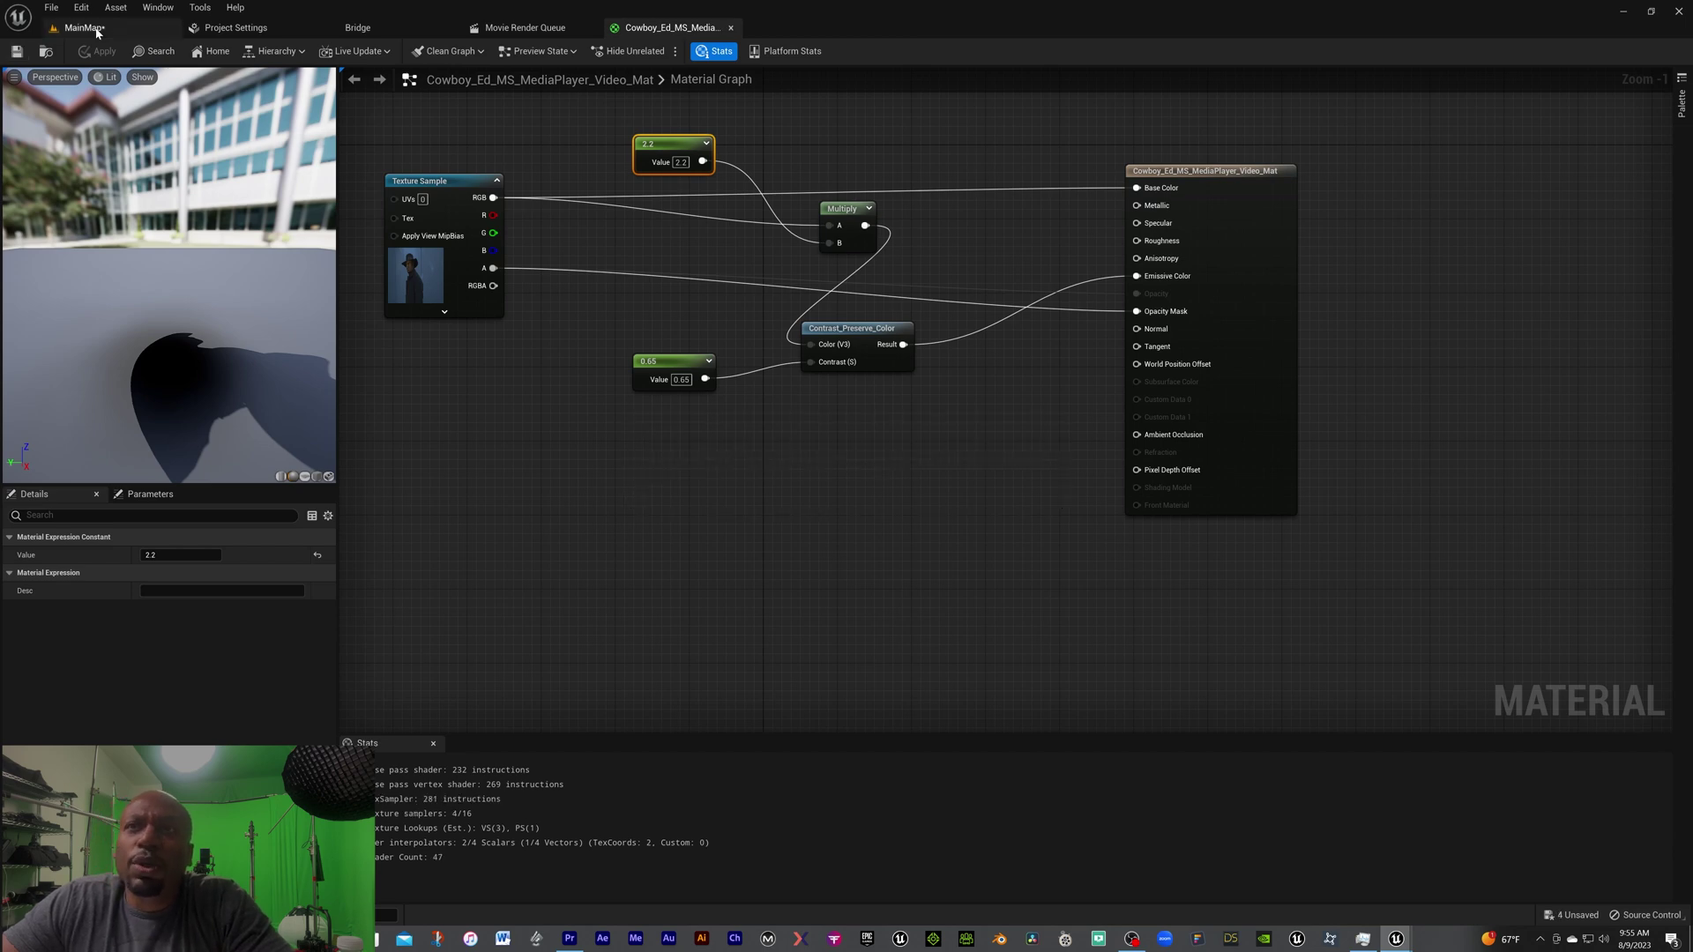
click(88, 28)
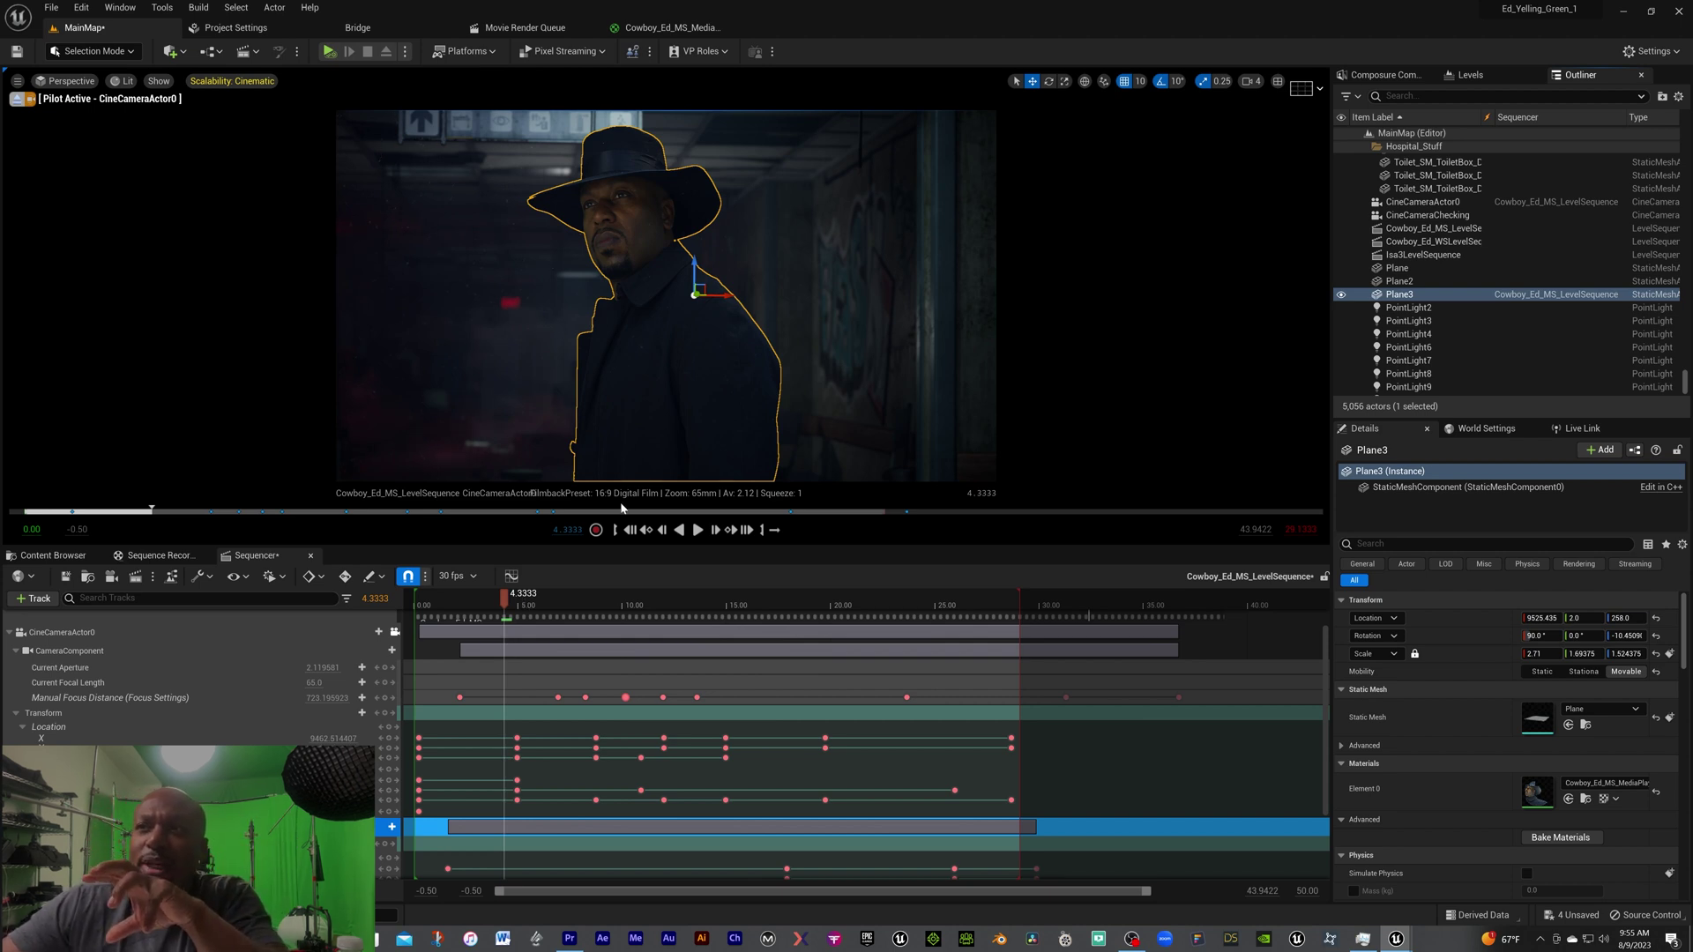
click(510, 459)
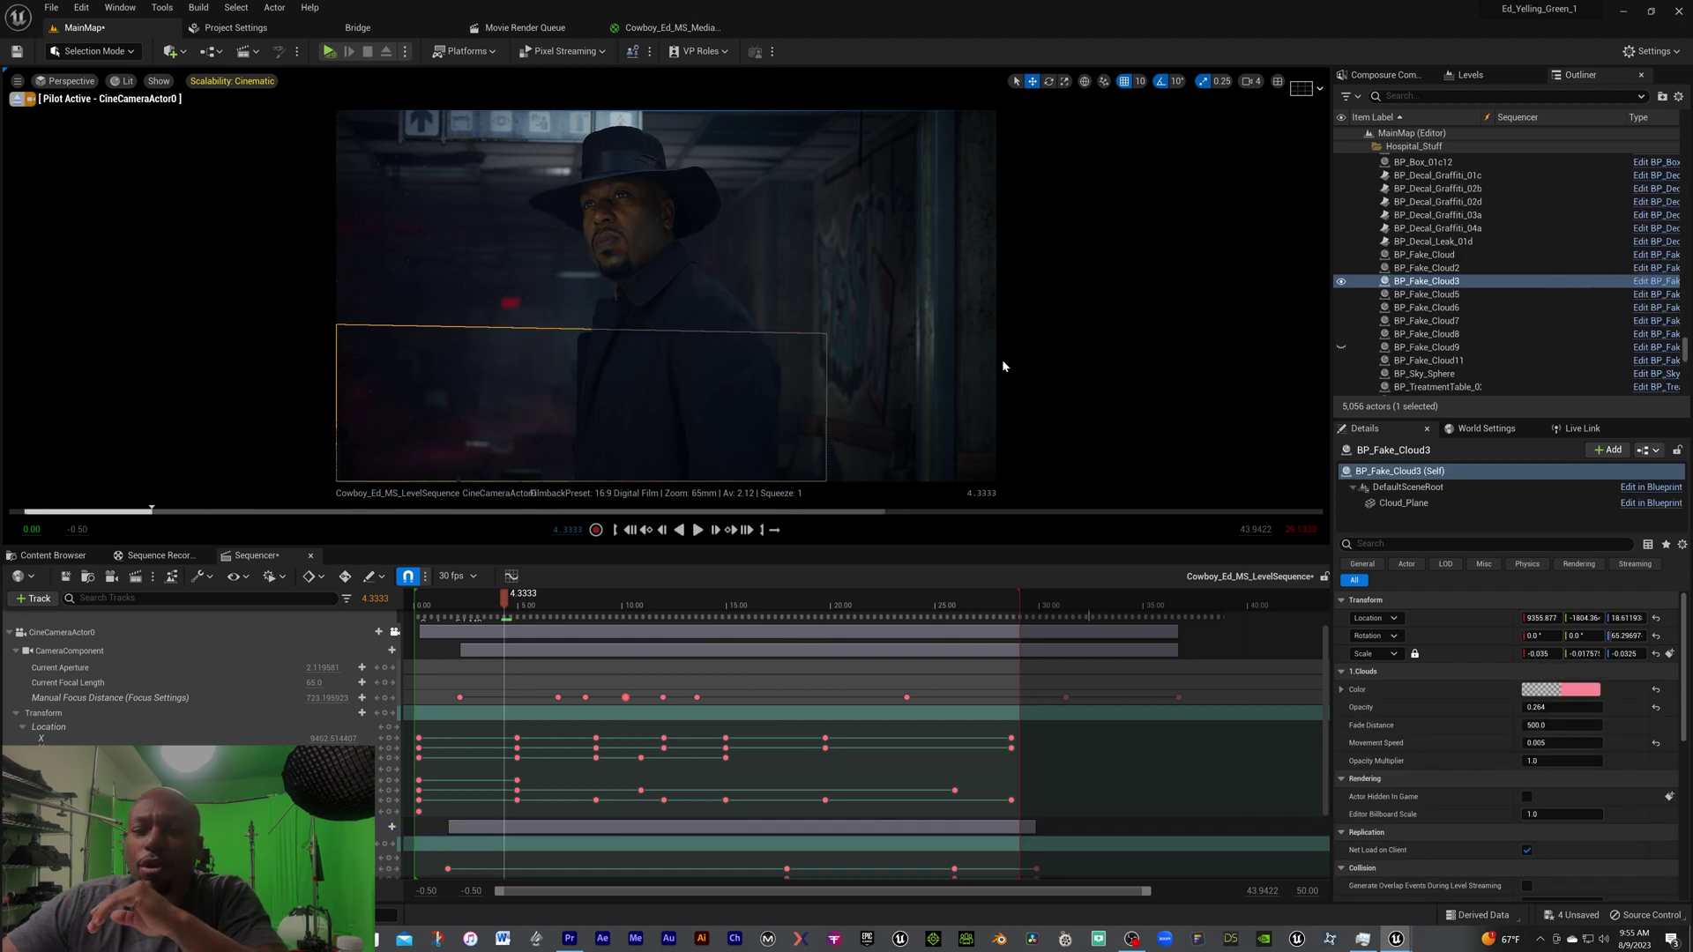